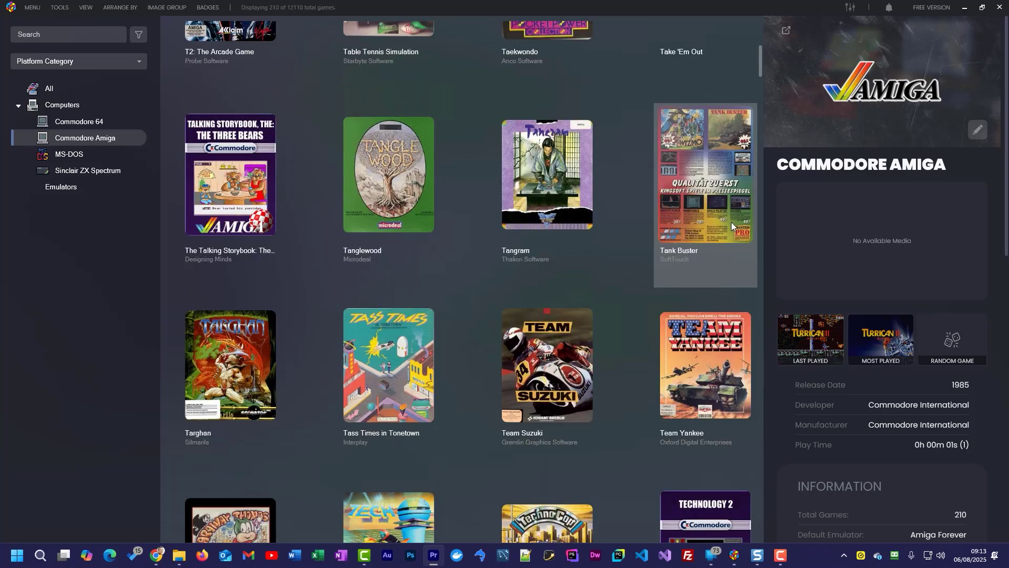
Launch C64 Forever from the Emulators platform and start its C64 system.
scroll(731, 223, "down", 3)
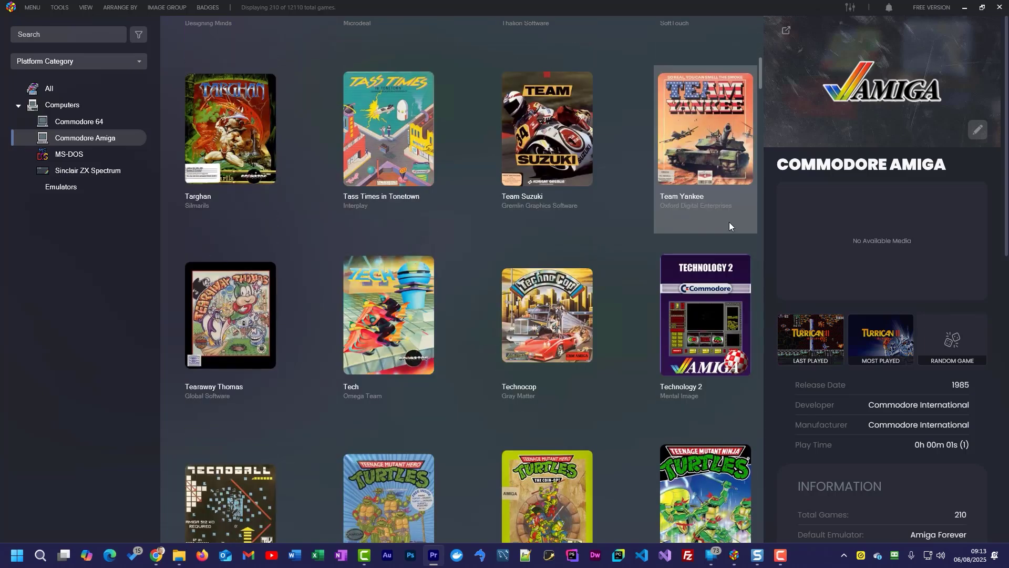
scroll(730, 223, "down", 2)
scroll(730, 226, "down", 2)
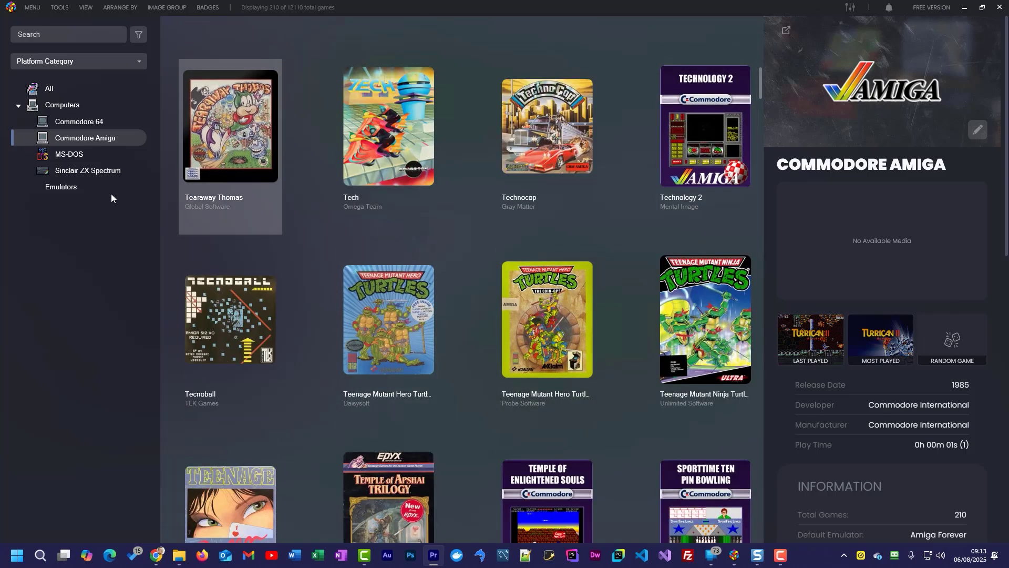
left_click(76, 188)
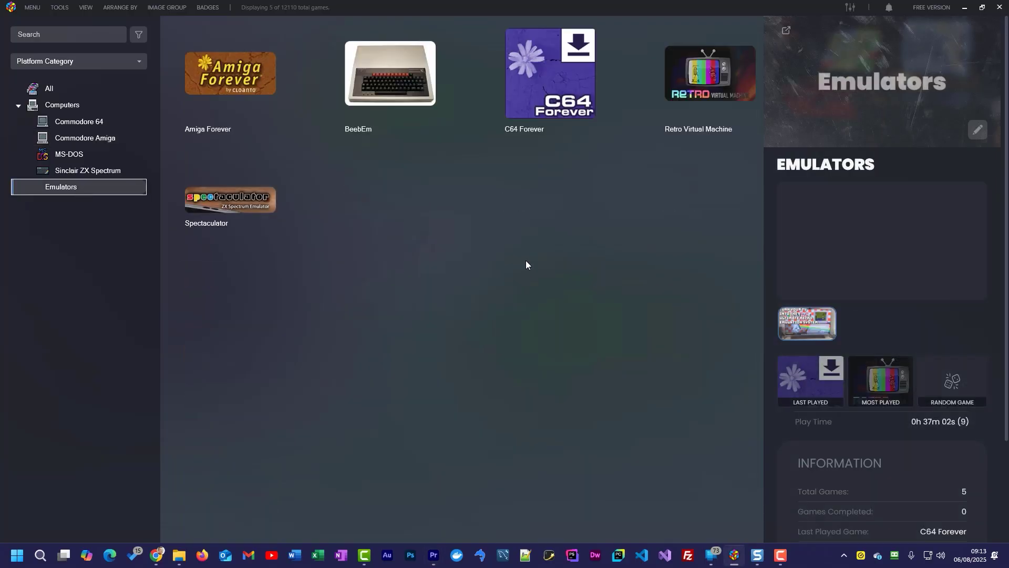
double_click(540, 100)
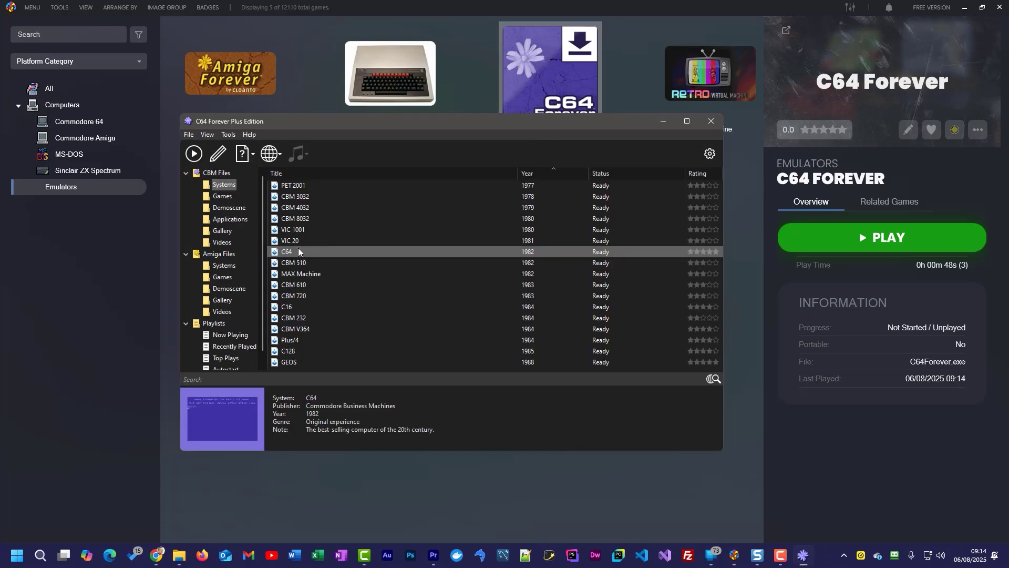
double_click(294, 251)
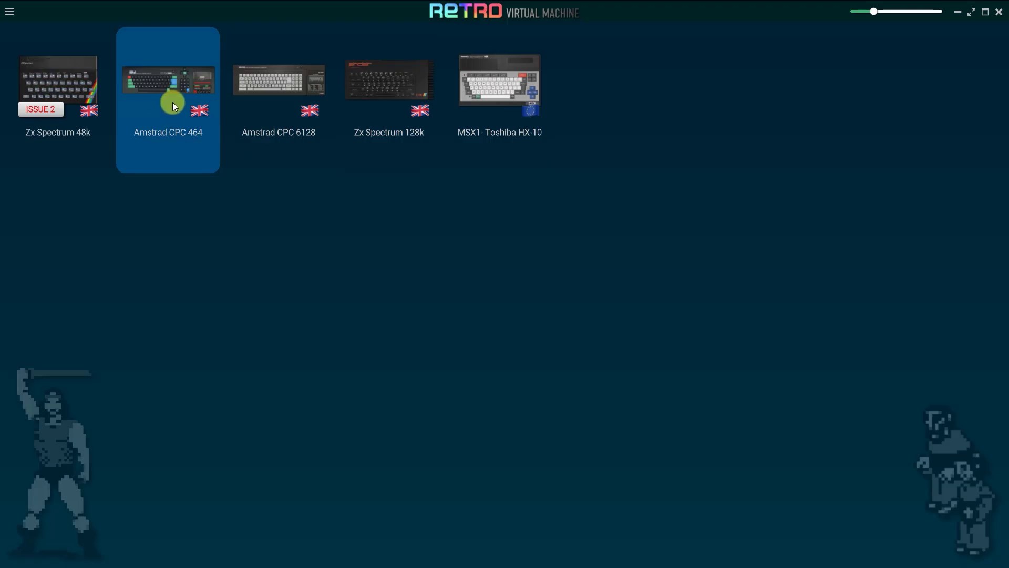
Start the Amstrad CPC 464 in Retro Virtual Machine and examine its tape deck and tape file selection.
left_click(169, 88)
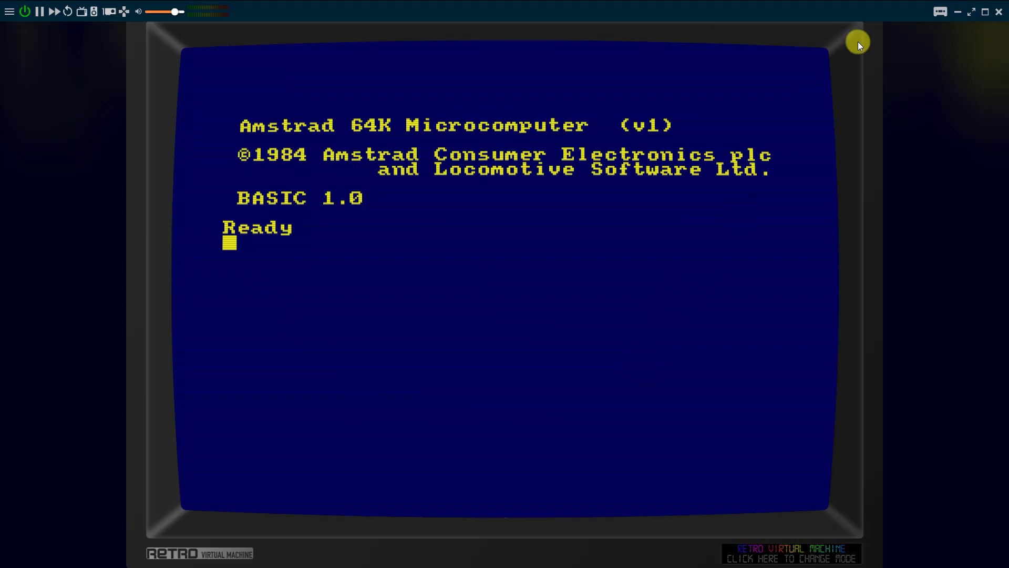
left_click(939, 11)
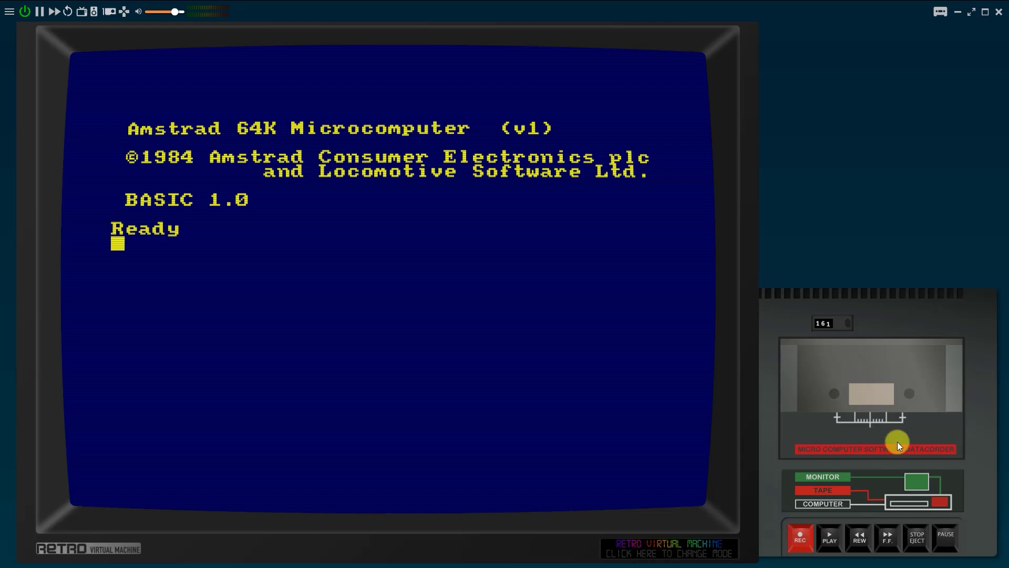
left_click(918, 533)
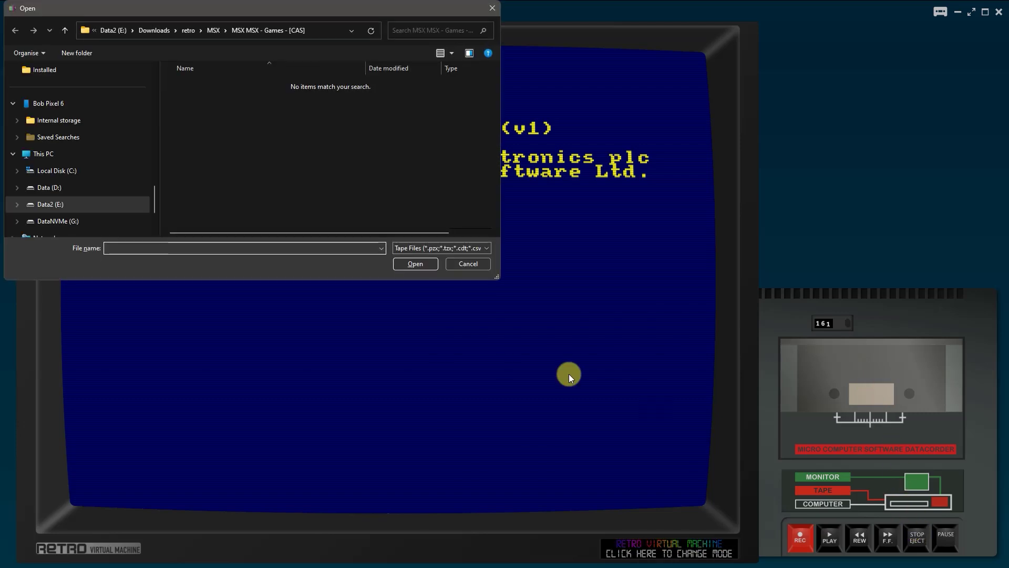
left_click(473, 264)
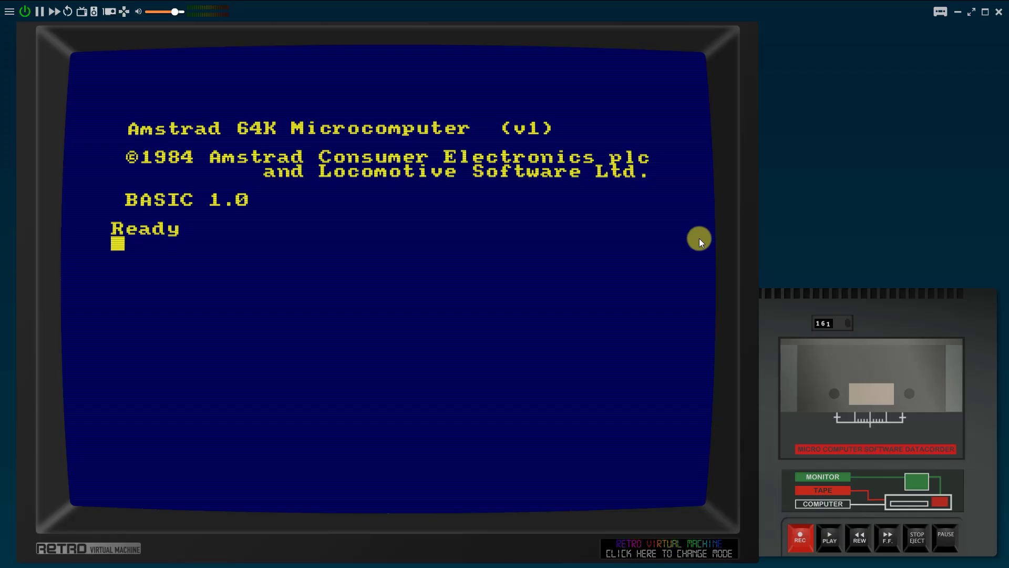
left_click(998, 12)
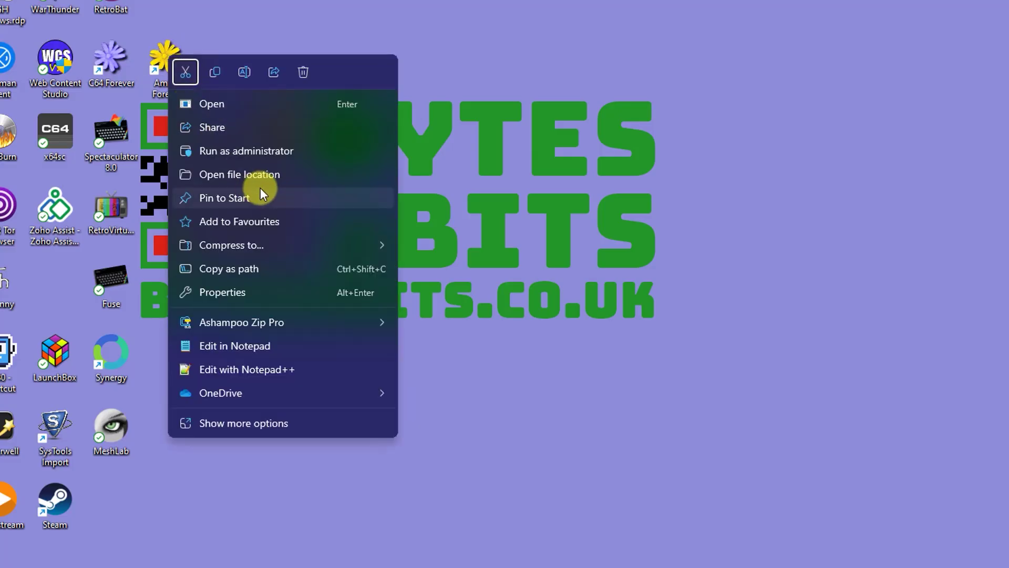
Open the Amiga Forever shortcut's file location and view the full folder path.
left_click(236, 174)
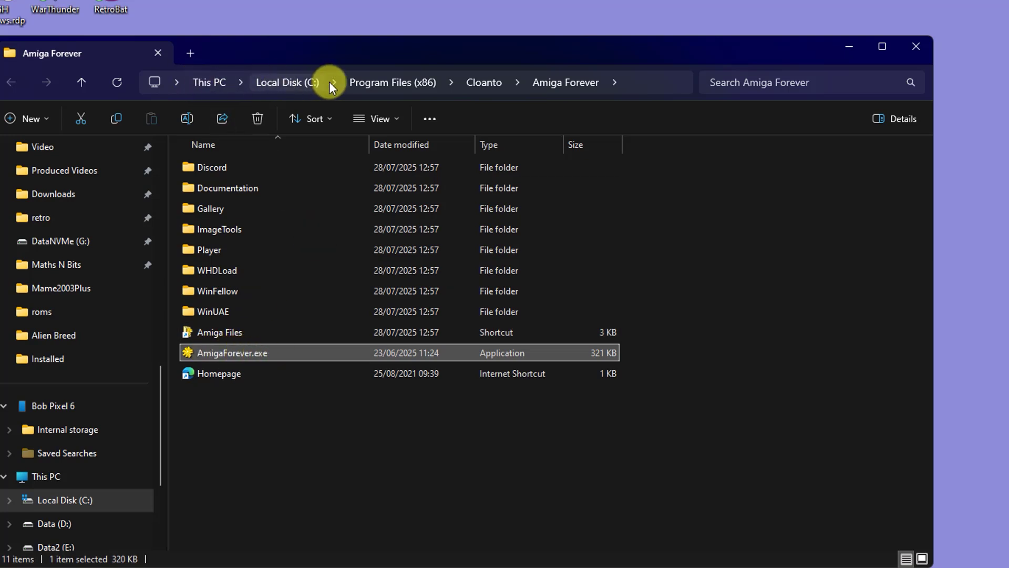
left_click(629, 87)
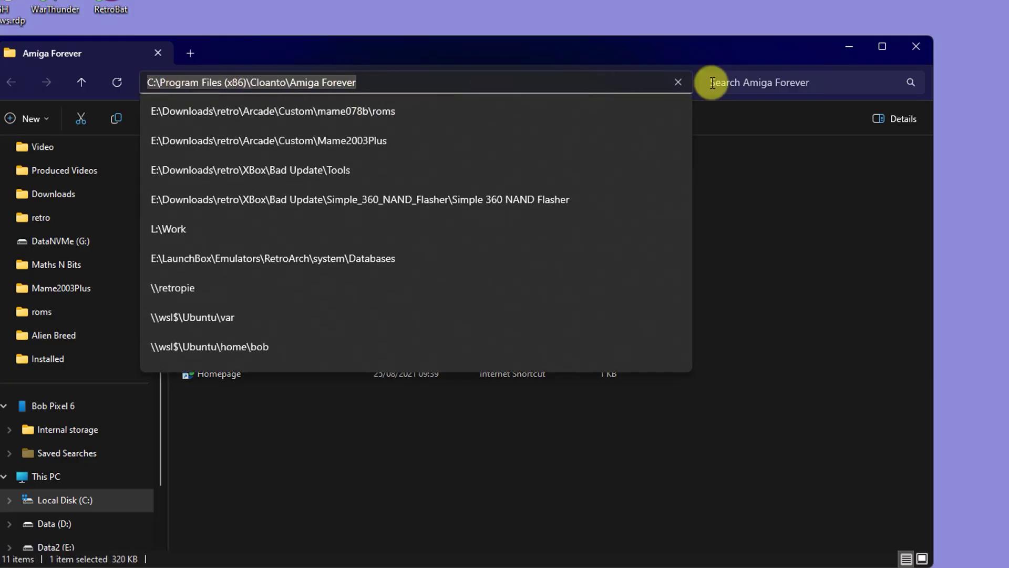
left_click(917, 47)
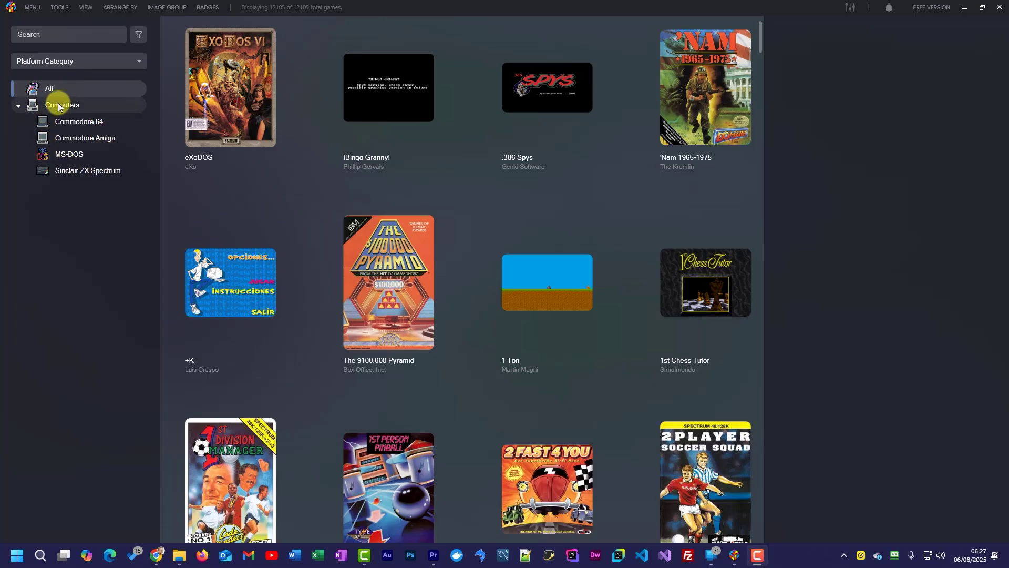
In LaunchBox, create a new platform titled Emulators with ROM auto-import disabled.
left_click(93, 123)
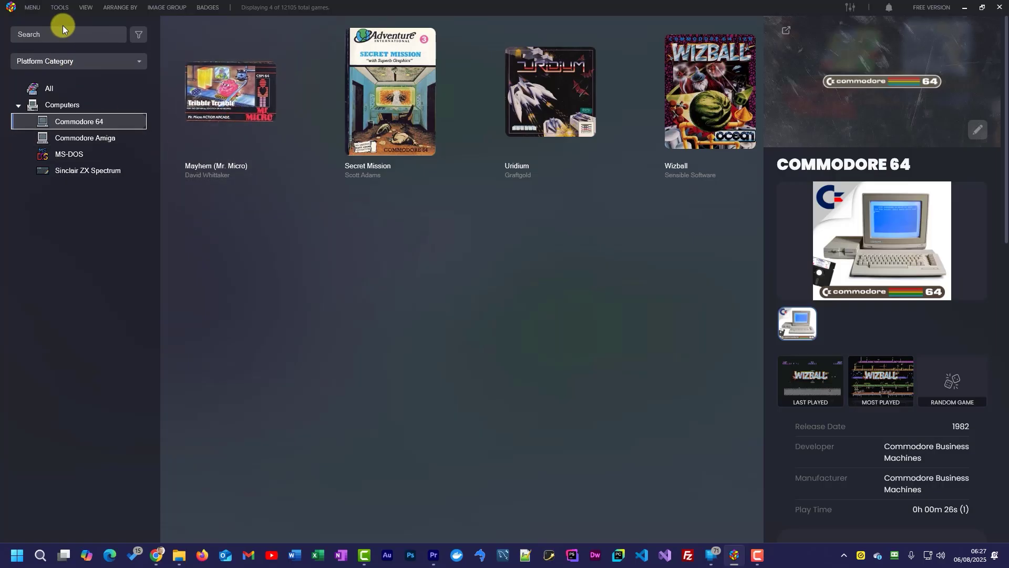
left_click(60, 10)
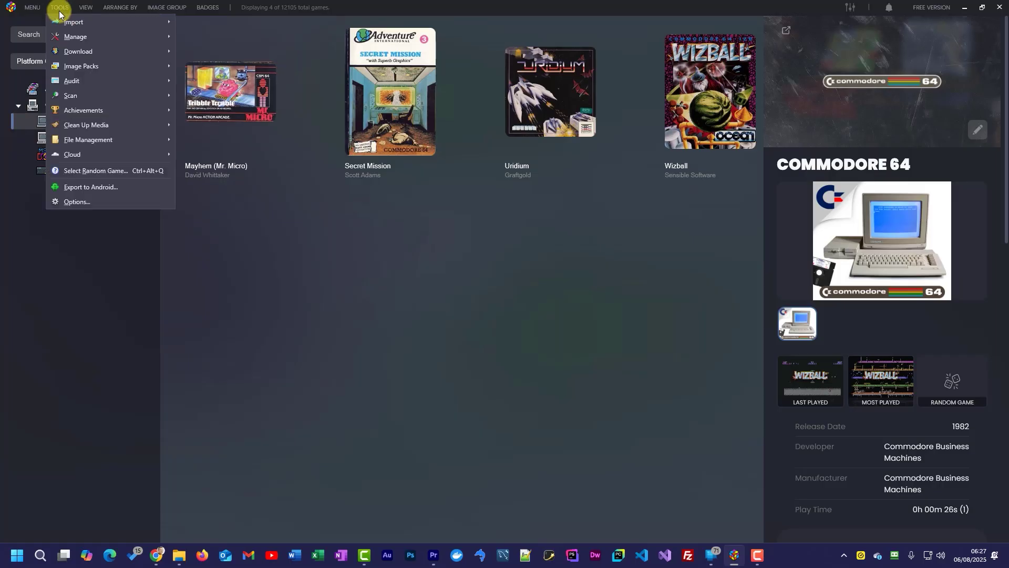
mouse_move(75, 36)
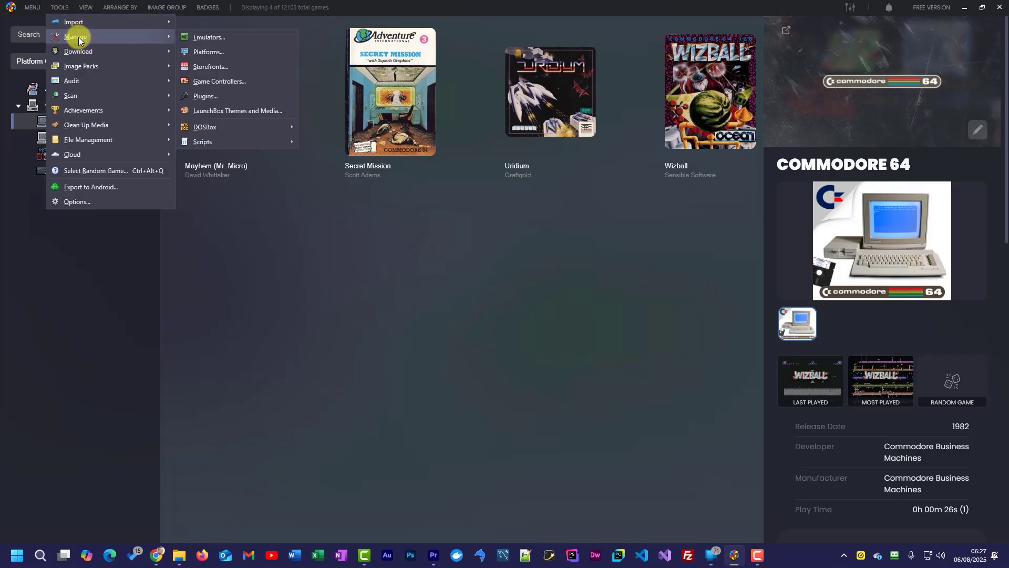
left_click(217, 54)
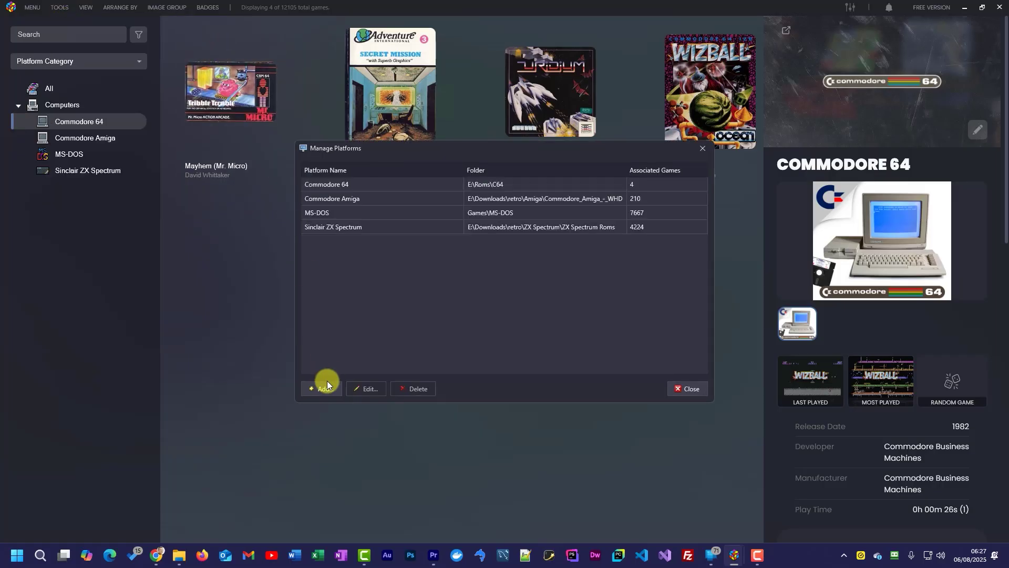
left_click(326, 386)
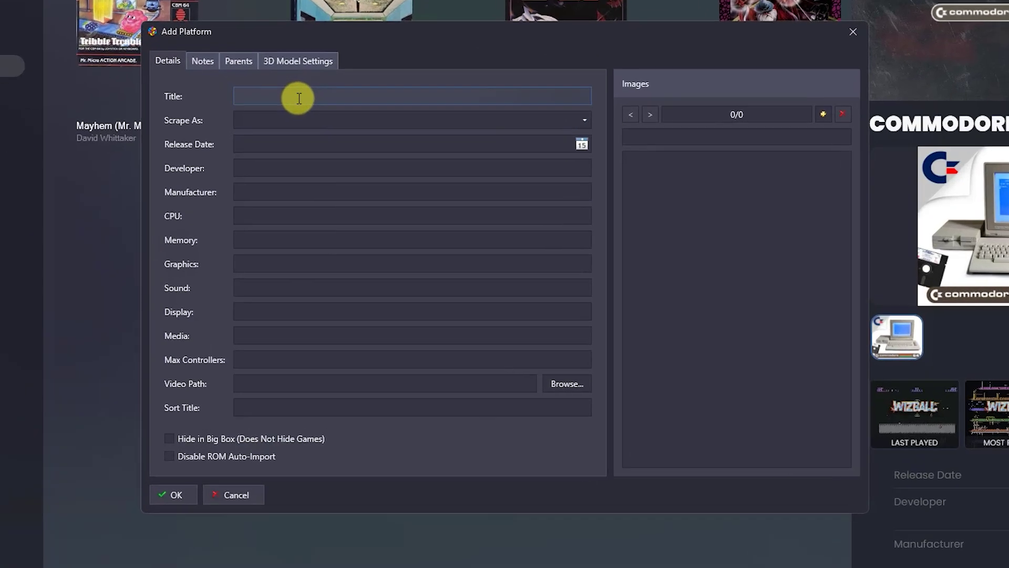
type("Emulators")
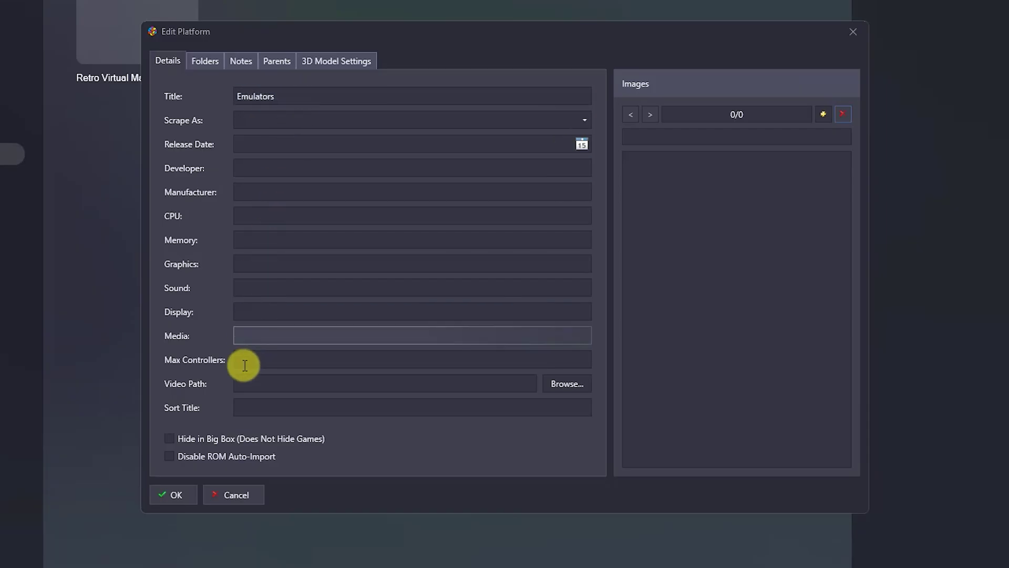
left_click(170, 457)
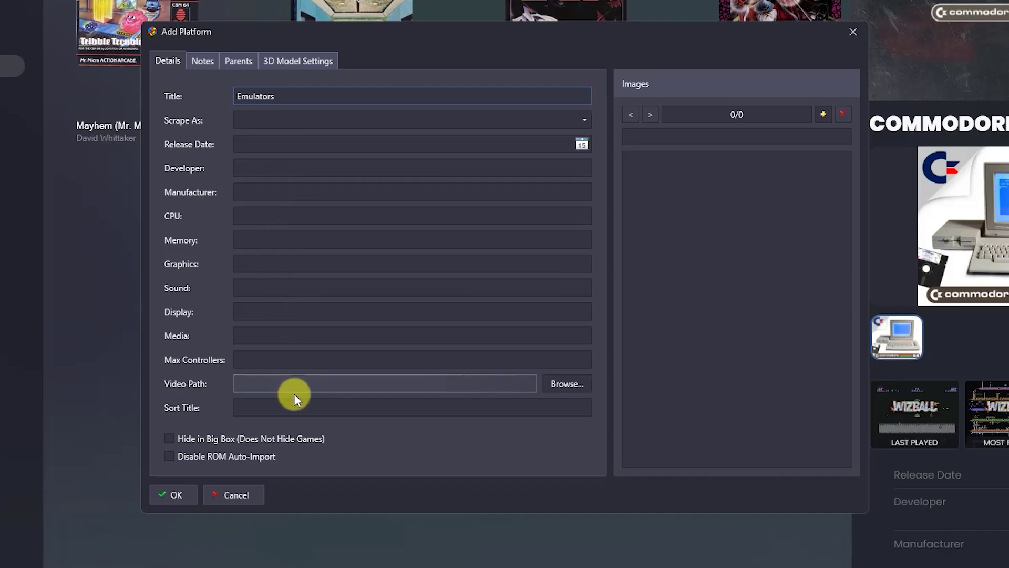
Set Root as the parent of the new Emulators platform and save it.
left_click(237, 63)
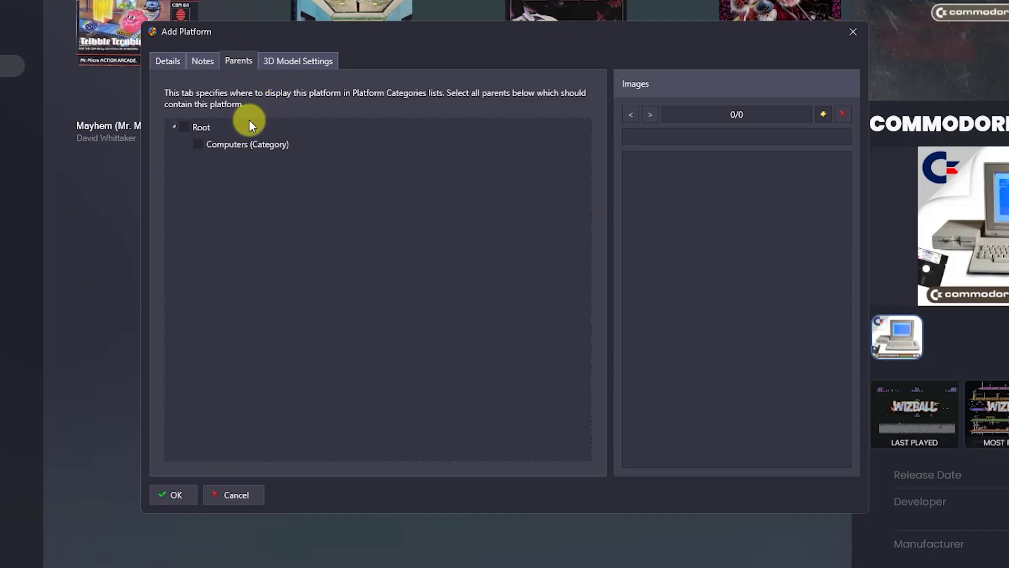
left_click(184, 127)
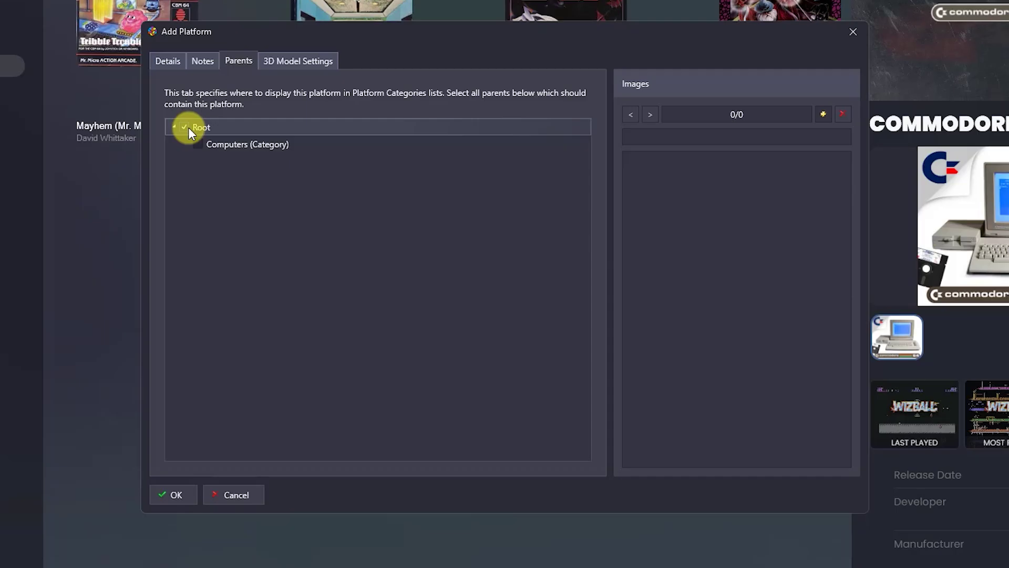
left_click(175, 495)
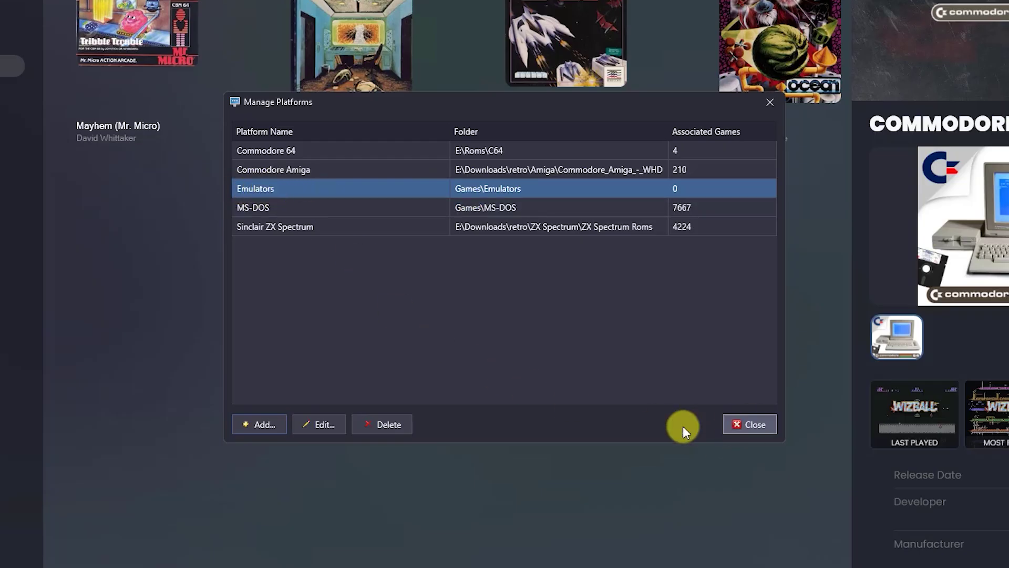
left_click(743, 423)
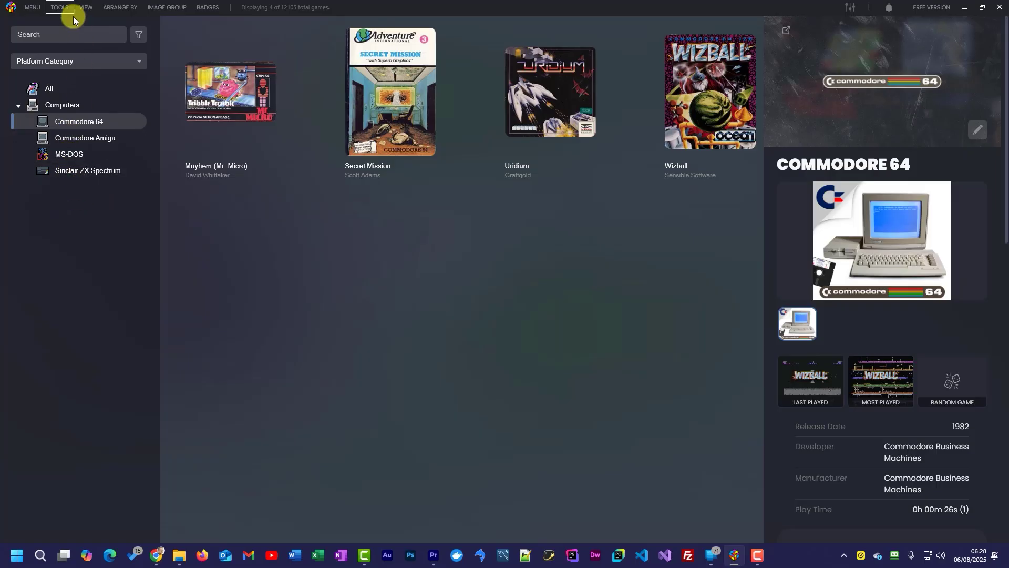
Start a manually added game entry titled Retro Virtual Machine.
left_click(61, 11)
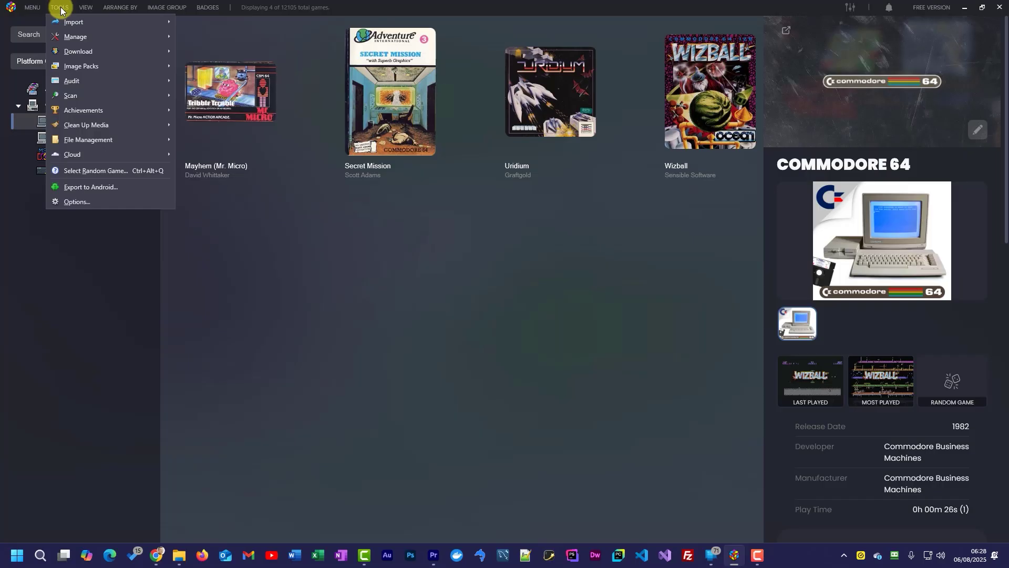
mouse_move(65, 21)
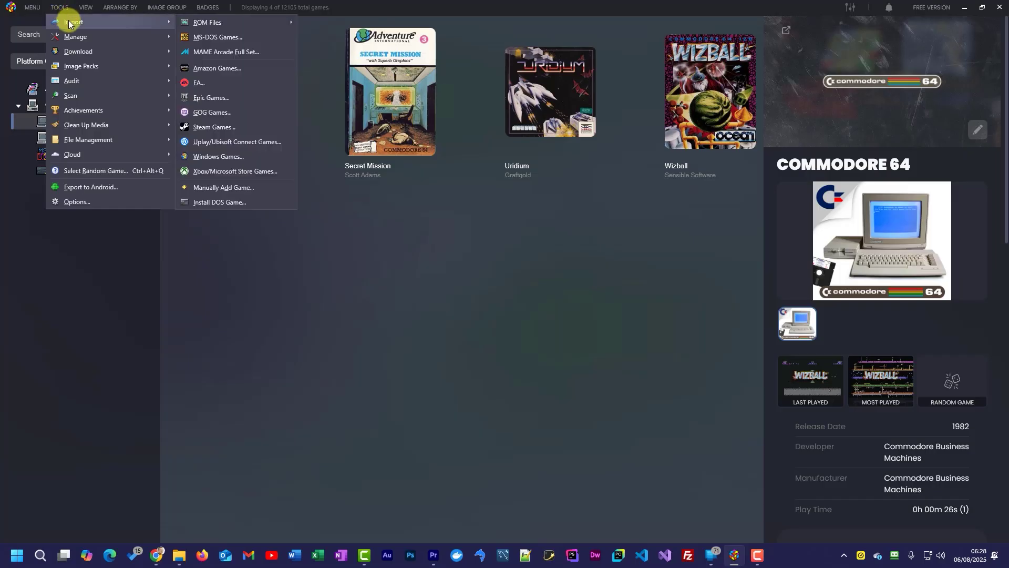
left_click(238, 187)
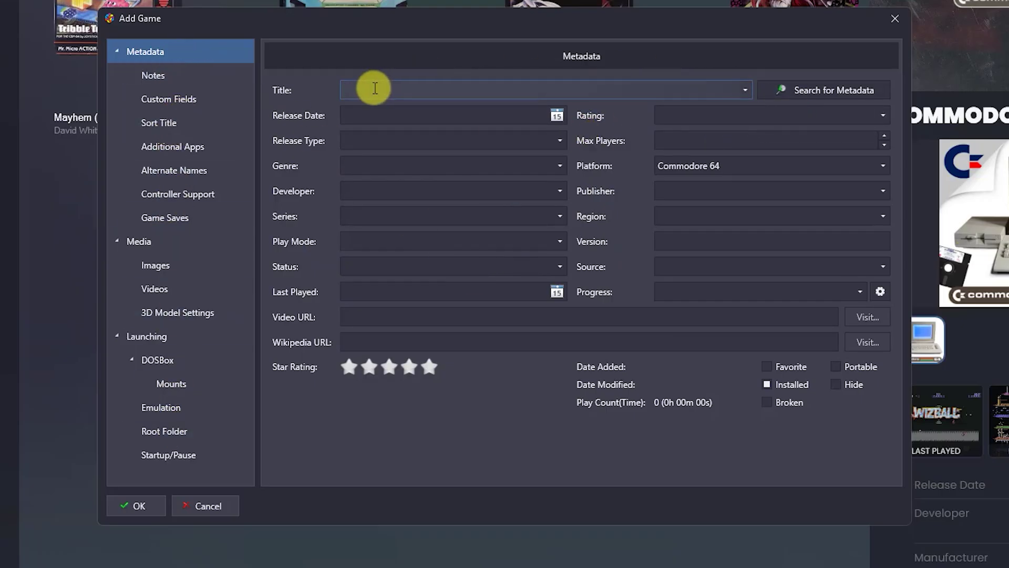
type("Retro Virtual Machine")
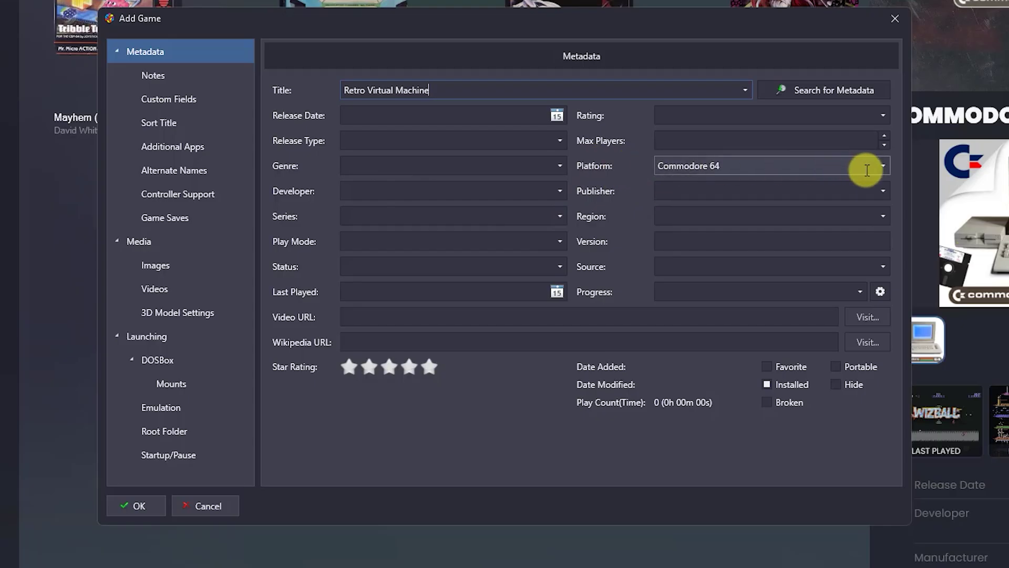
Set the Retro Virtual Machine entry's platform to Emulators.
left_click(885, 166)
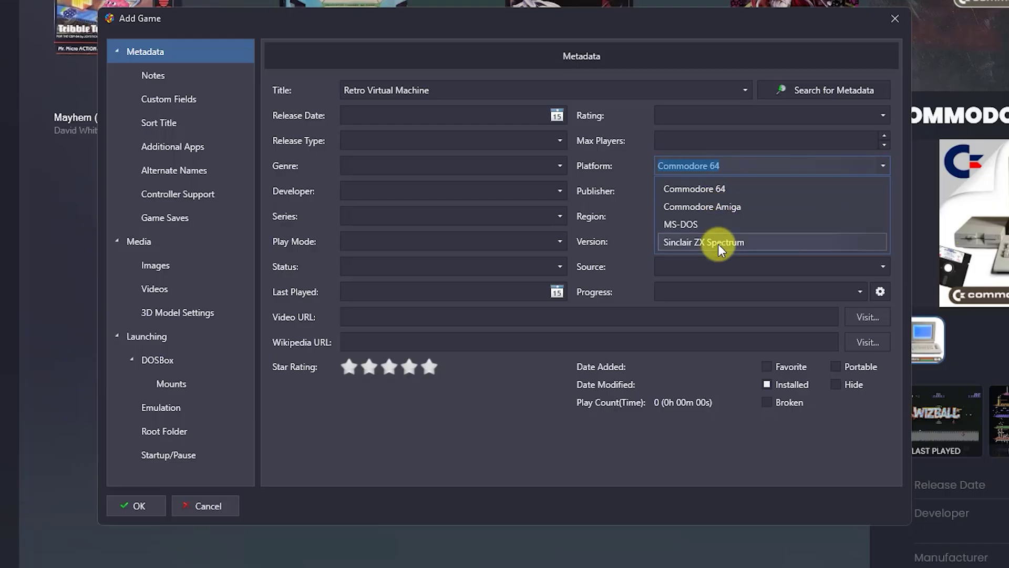
left_click(743, 164)
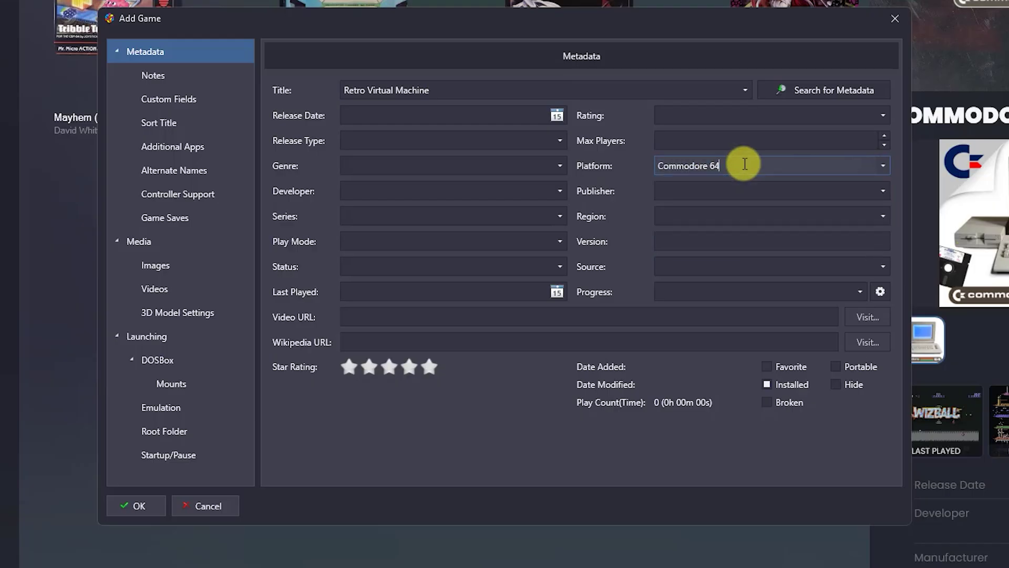
key("BackSpace")
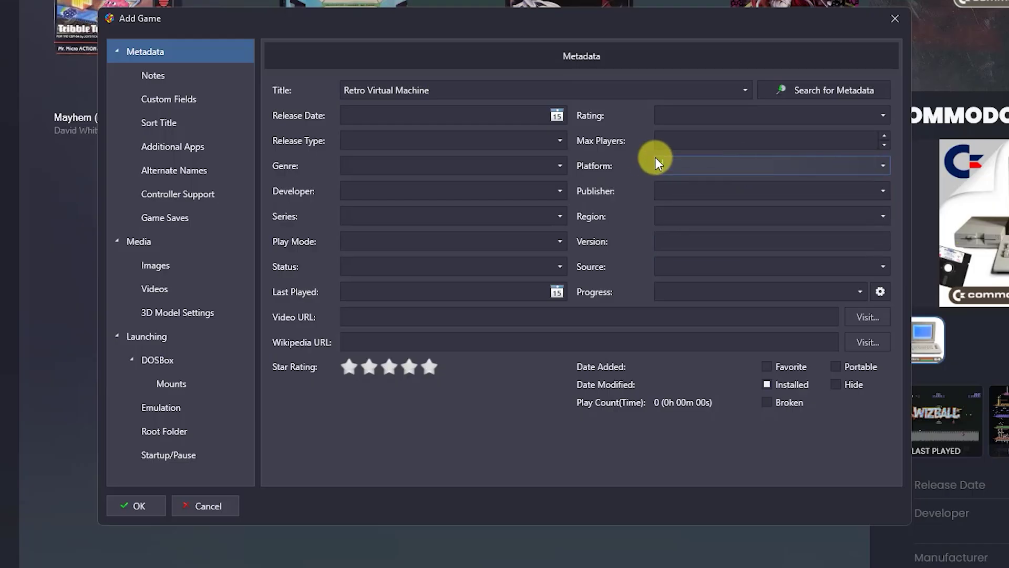
type("Emulators")
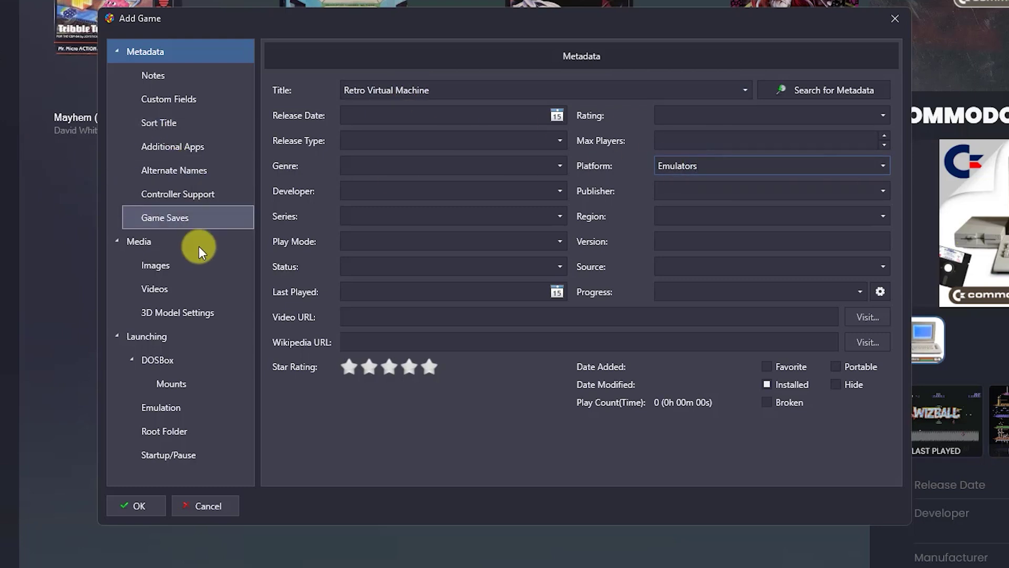
Set RetroVirtualMachine.exe from the Retro Virtual Machine emulator folder as the new entry's launch file.
left_click(161, 338)
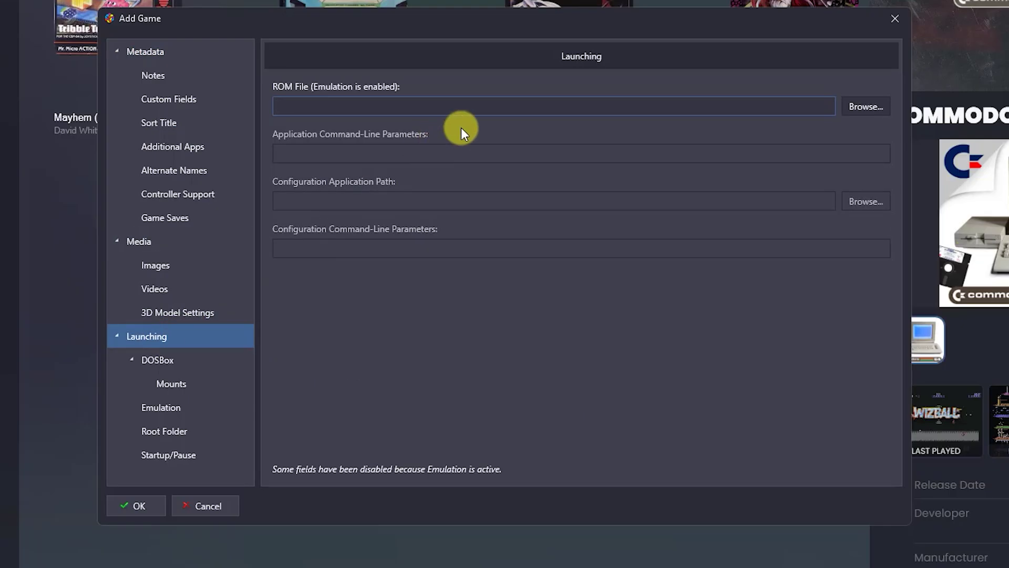
left_click(862, 109)
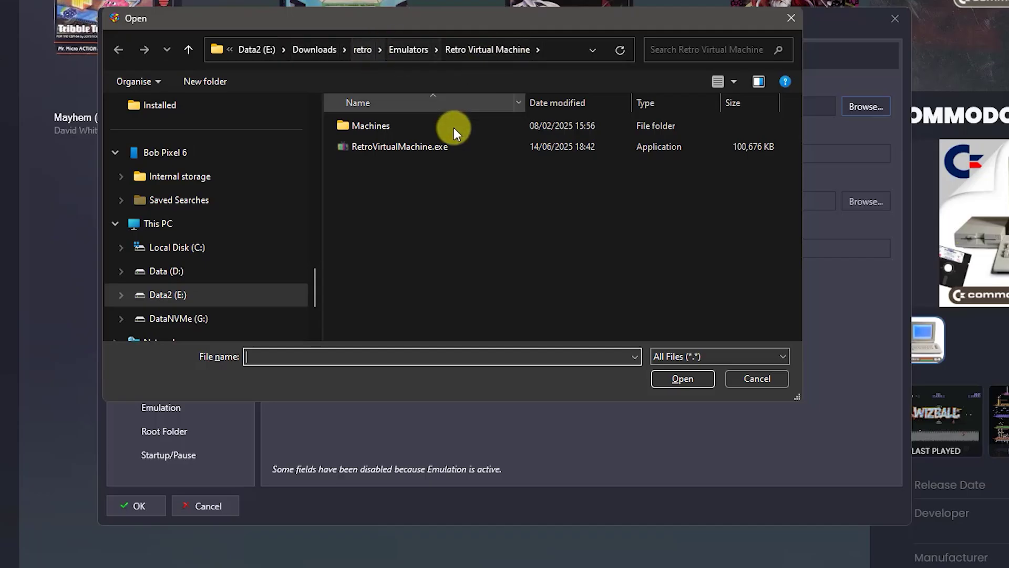
left_click(388, 146)
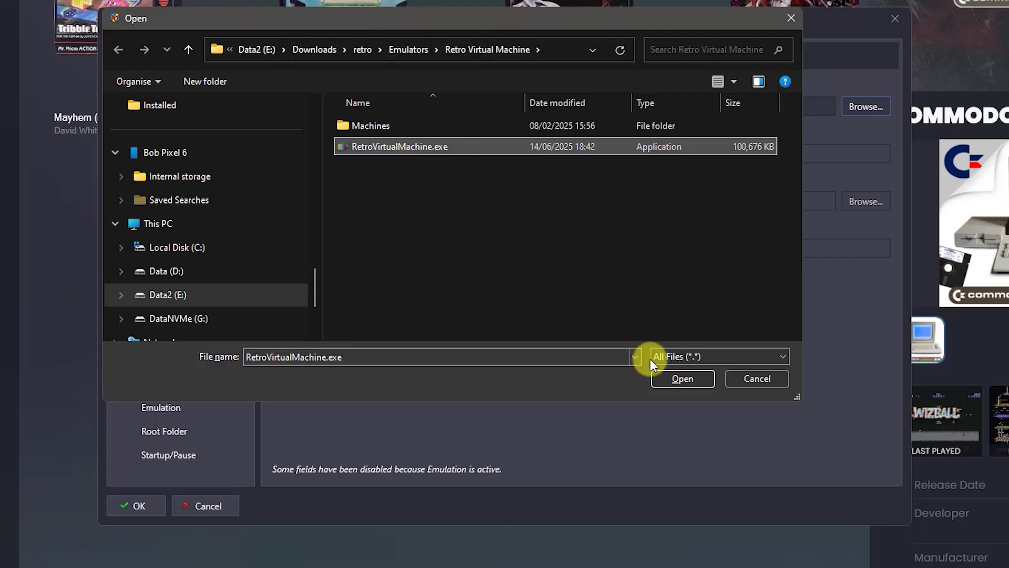
left_click(670, 379)
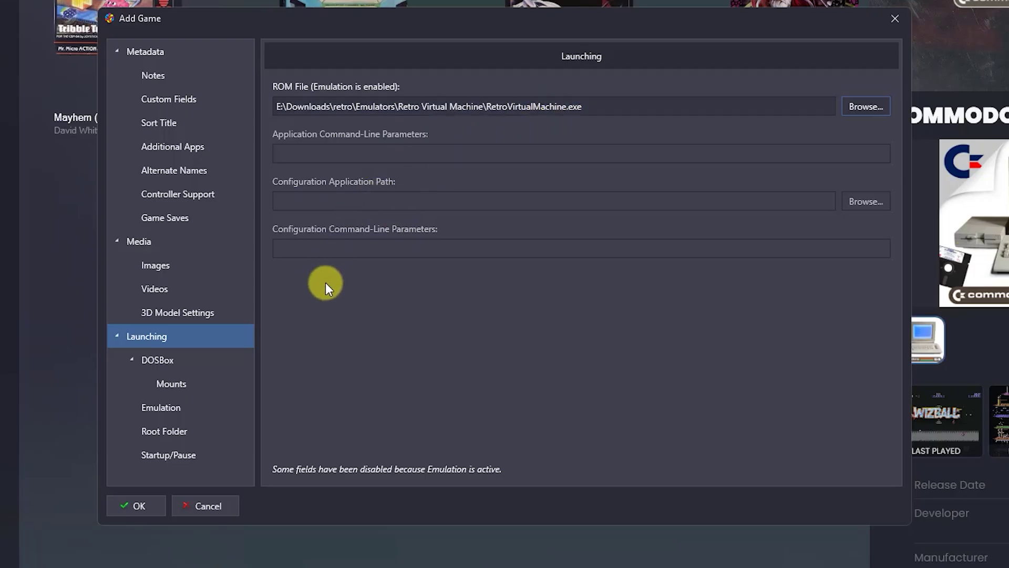
Turn off using an emulator for the Retro Virtual Machine entry and save it.
left_click(157, 409)
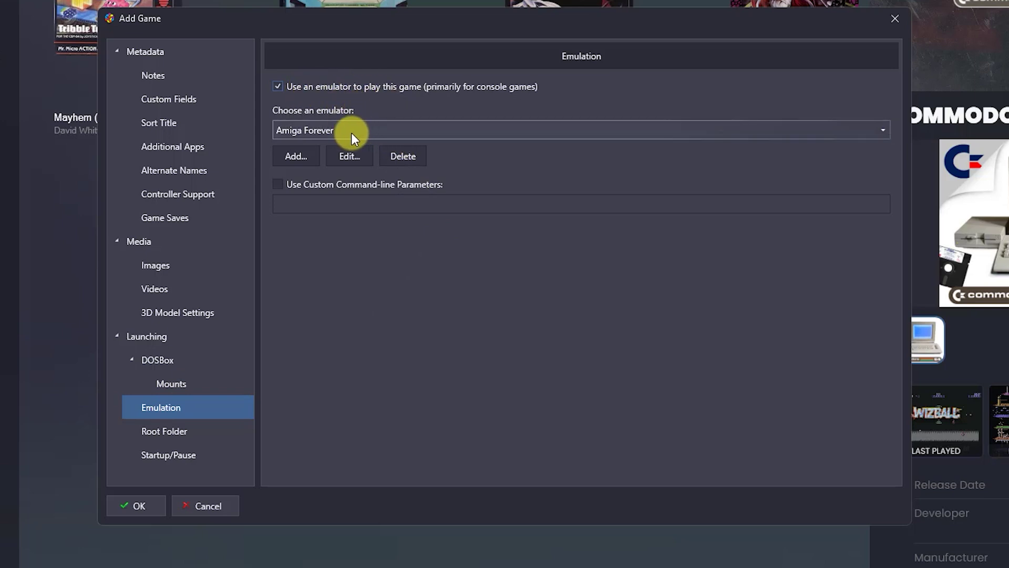
left_click(276, 85)
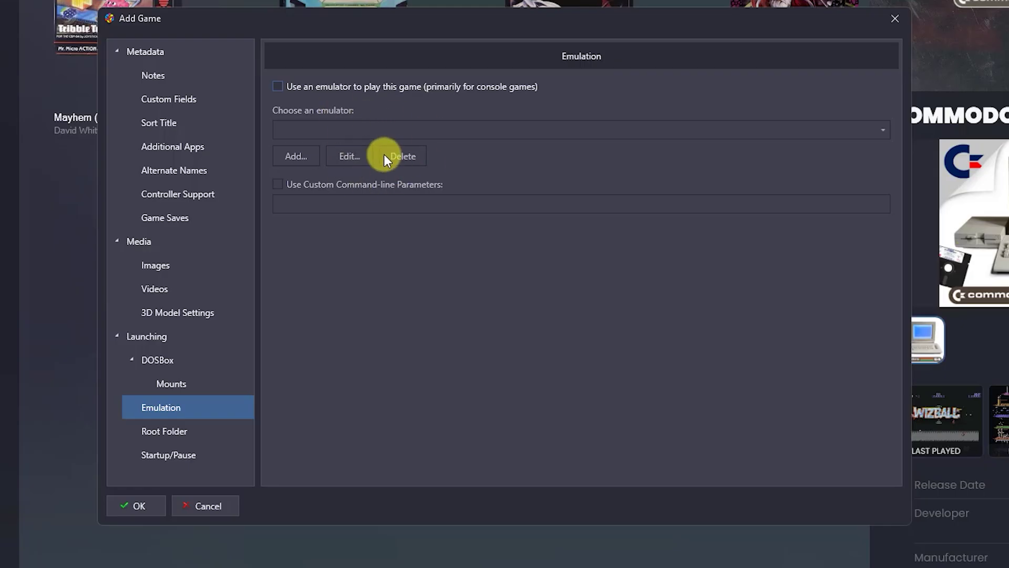
left_click(140, 504)
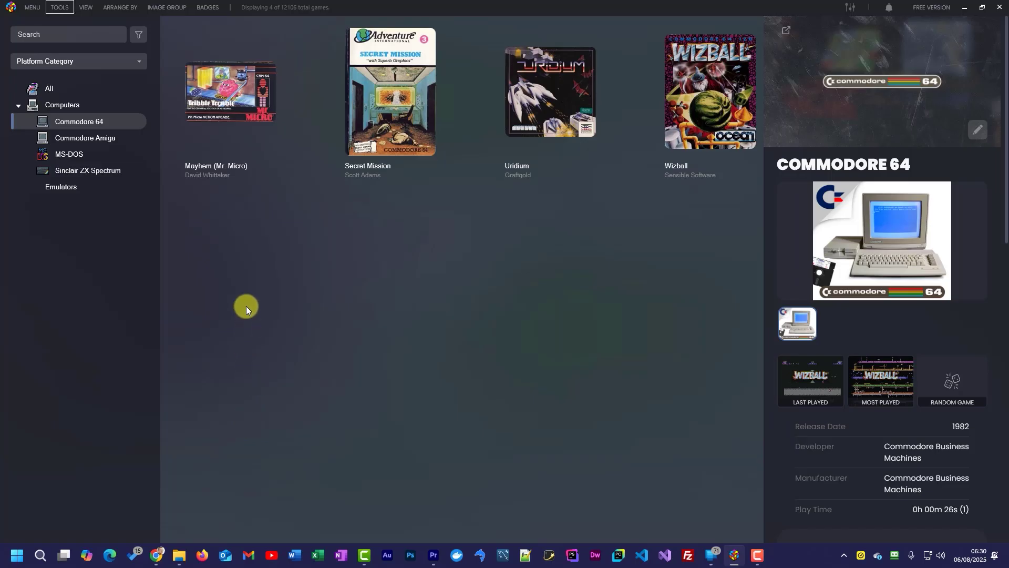
Test-launch Retro Virtual Machine from the Emulators platform, and close the emulator window.
left_click(69, 192)
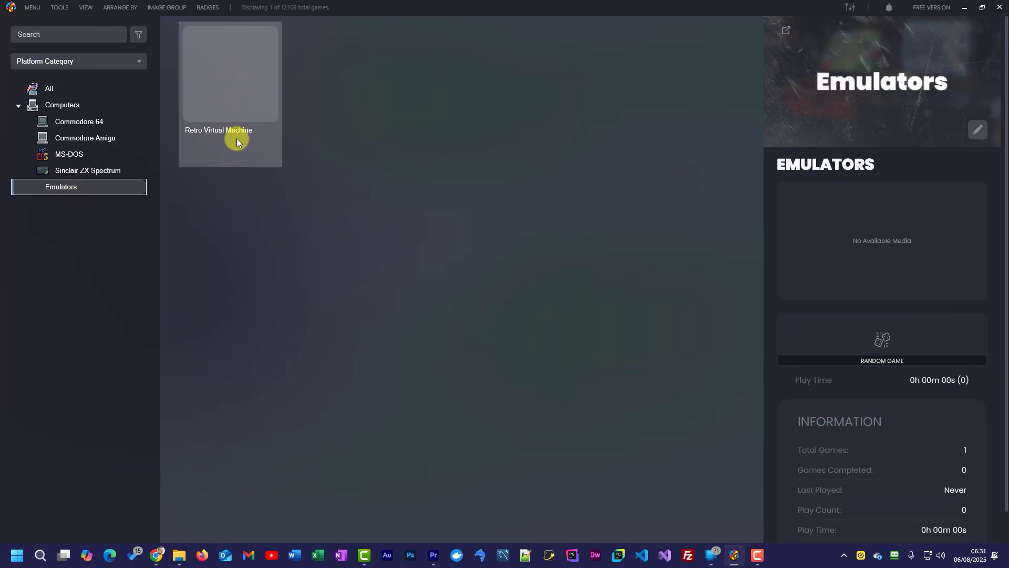
left_click(226, 85)
double_click(226, 84)
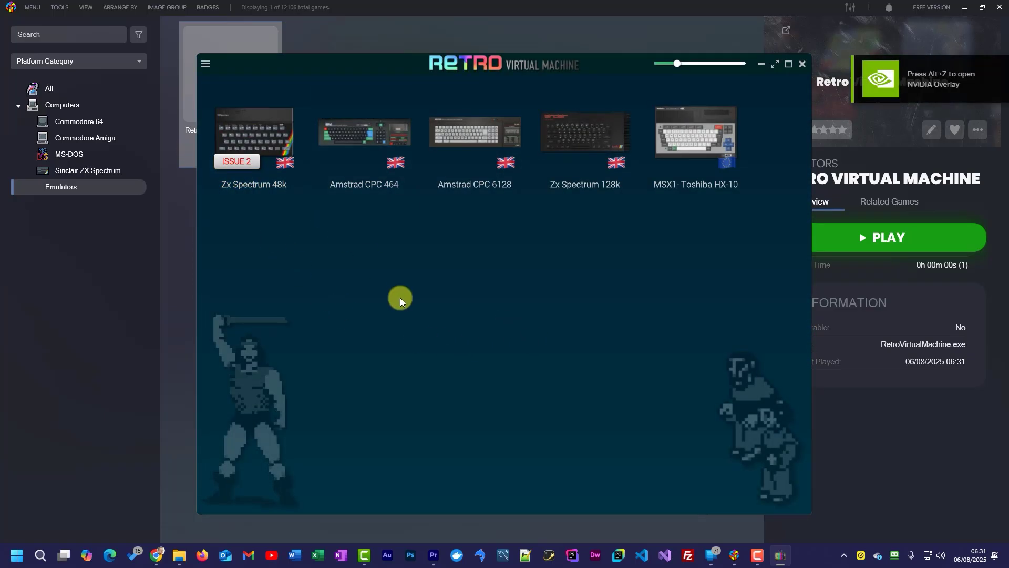
left_click(803, 65)
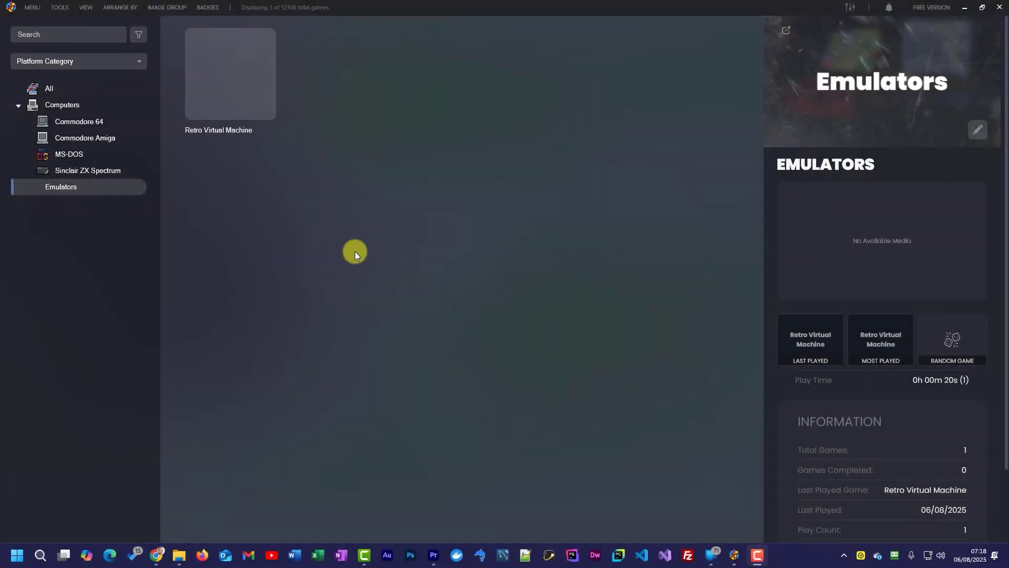
Open the Emulators platform for editing and add youtube thumb.jpg as its image.
left_click(73, 187)
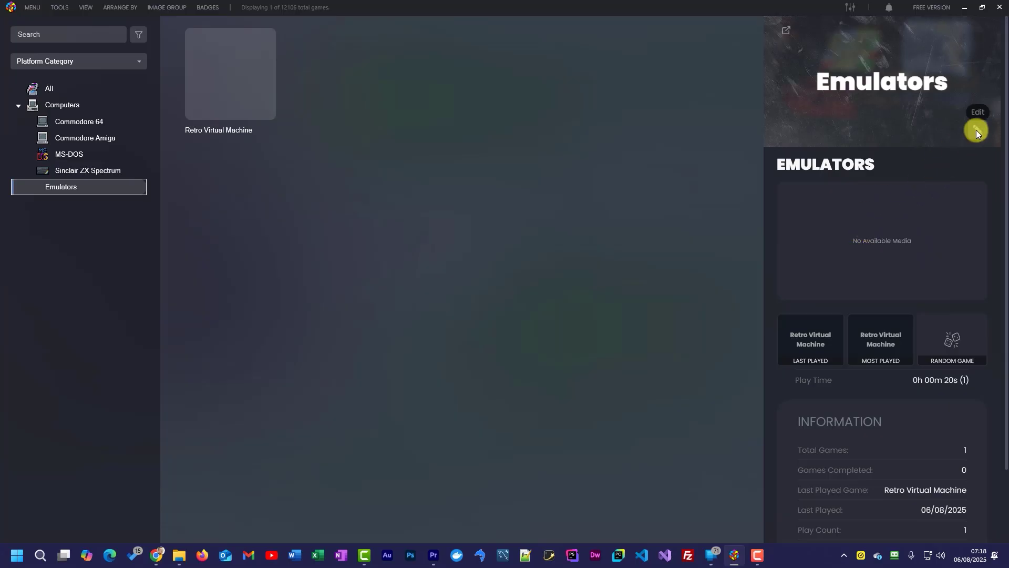
right_click(65, 192)
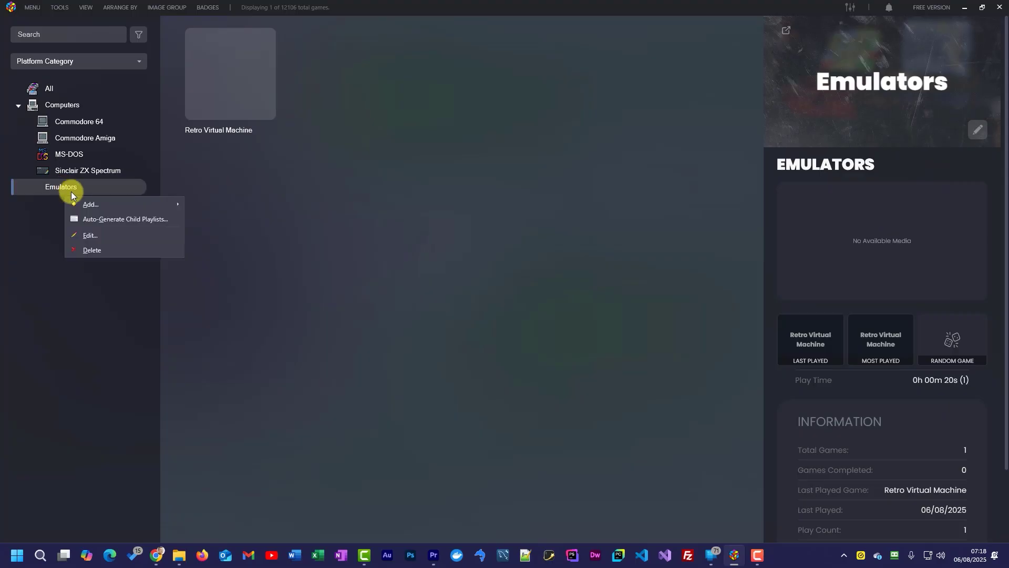
left_click(975, 134)
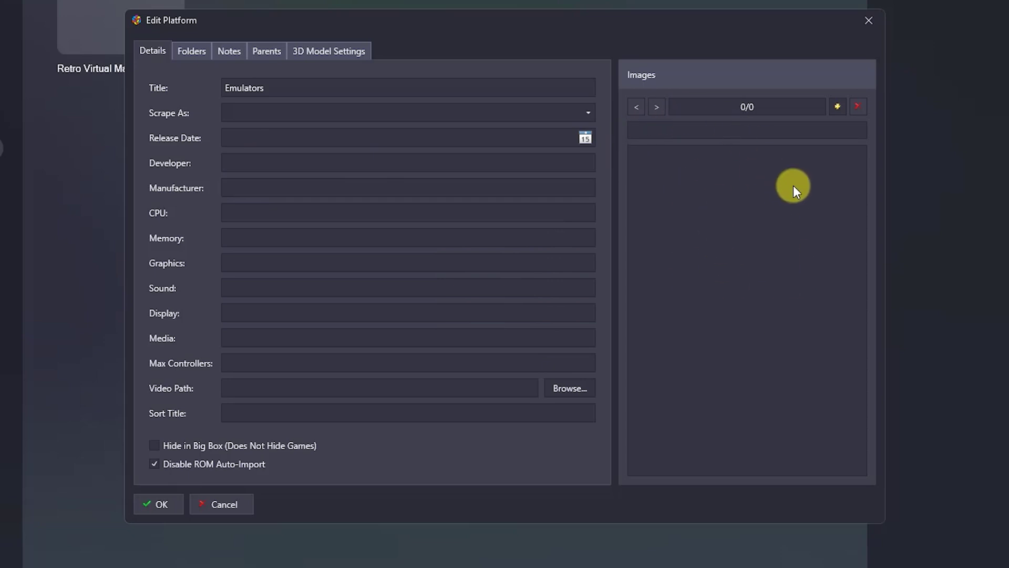
left_click(837, 107)
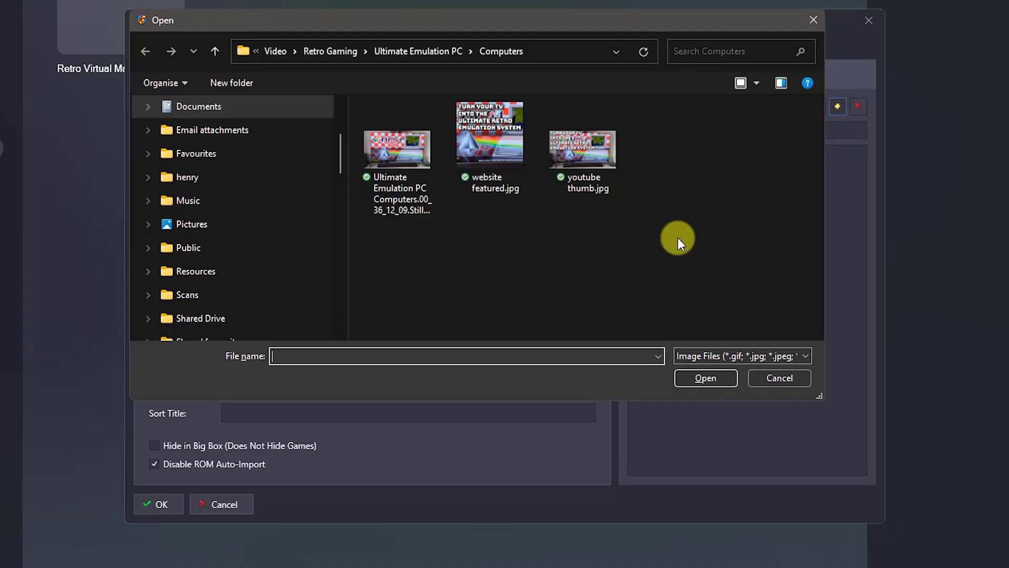
left_click(581, 151)
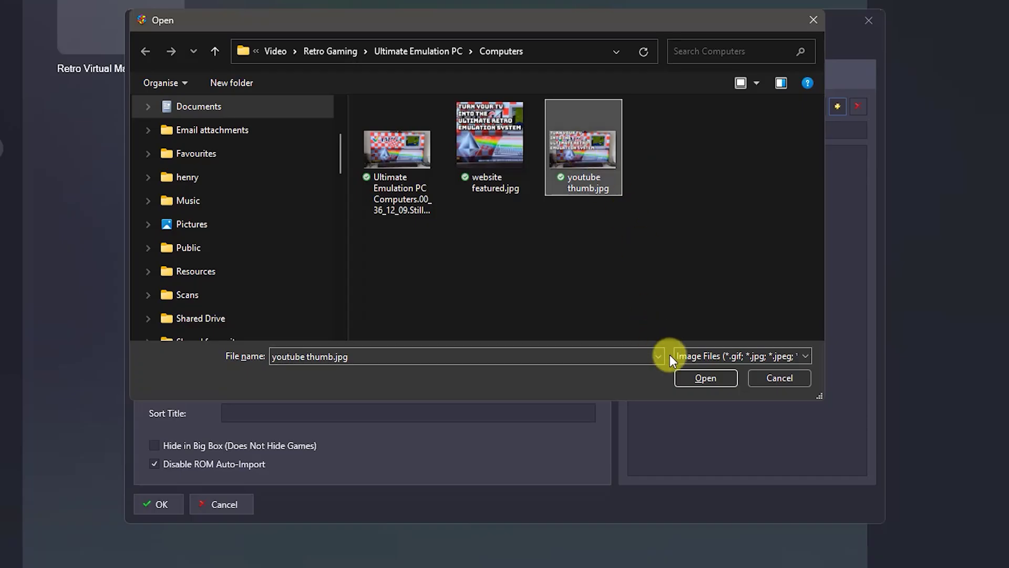
left_click(705, 378)
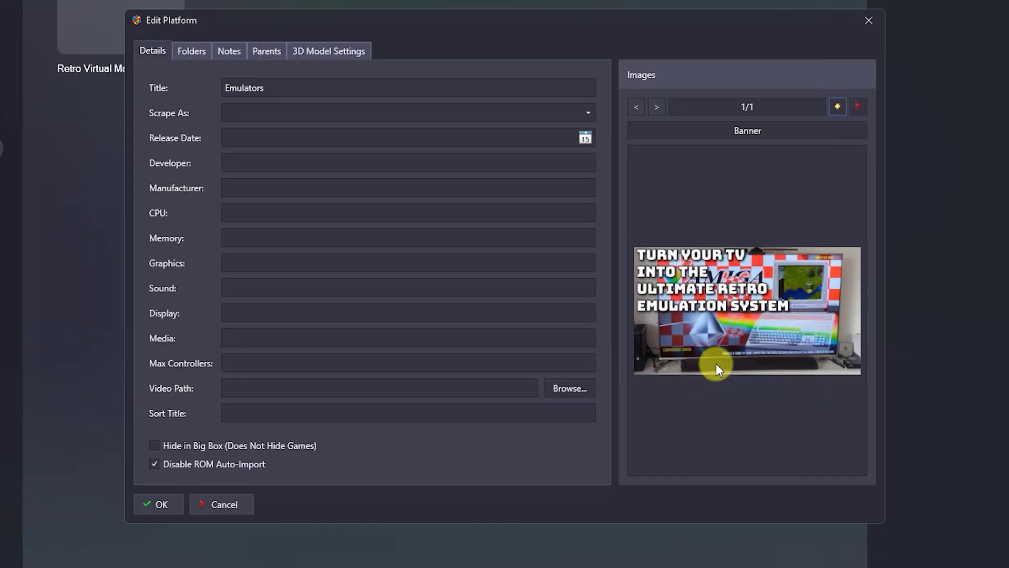
Check the available image types, keep the platform image as Banner, and save the Emulators platform.
left_click(781, 130)
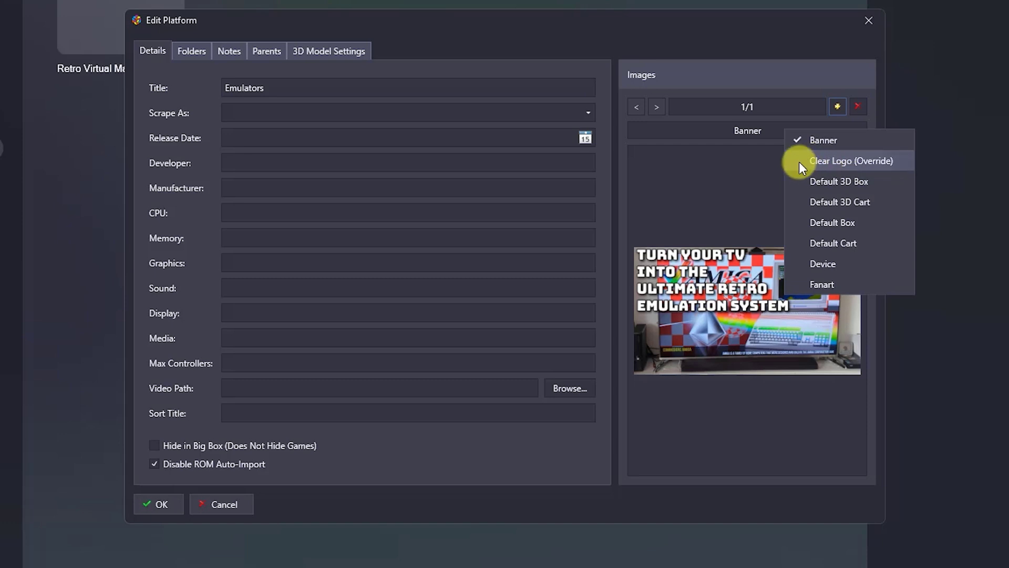
left_click(762, 131)
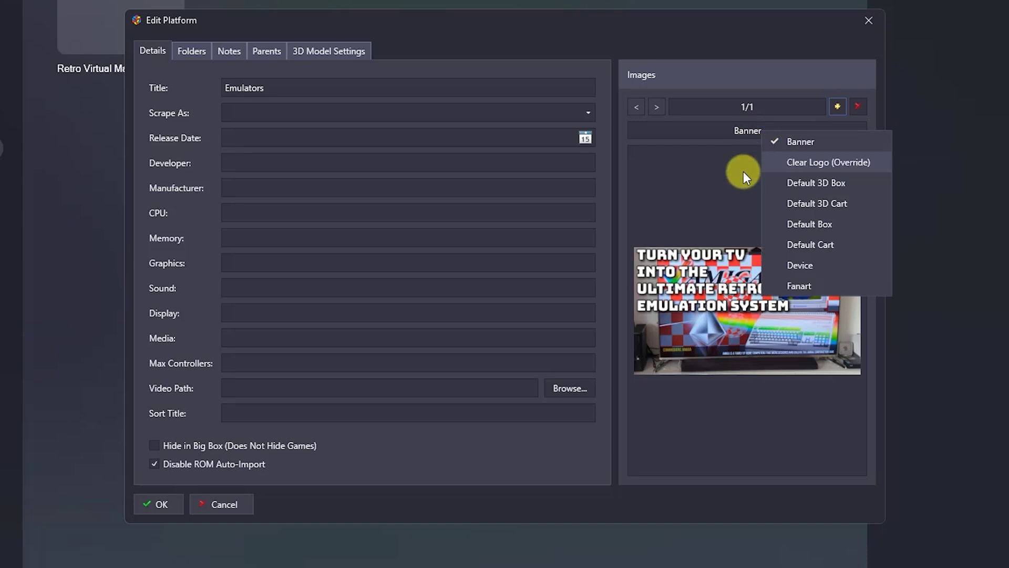
left_click(162, 503)
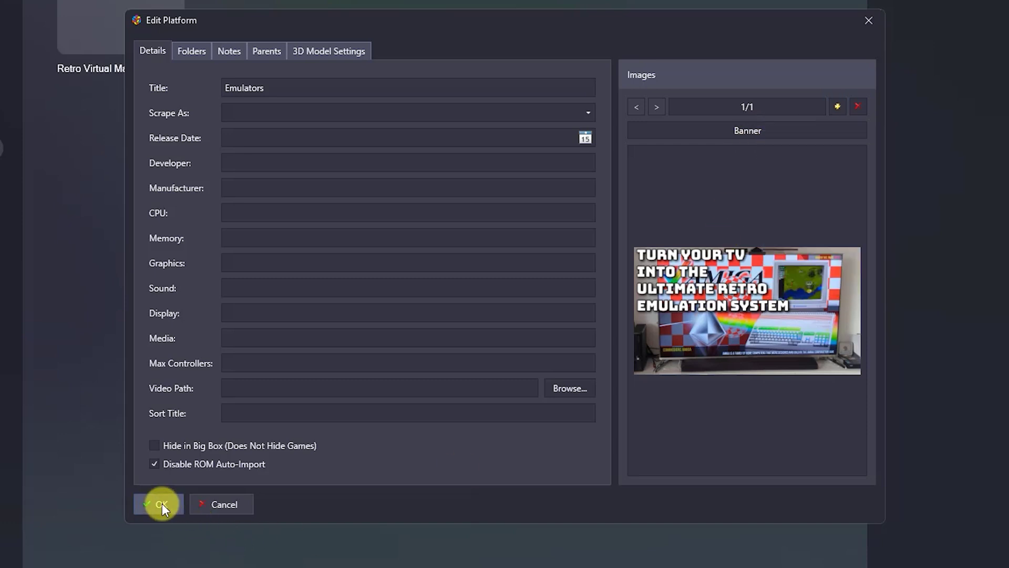
left_click(162, 503)
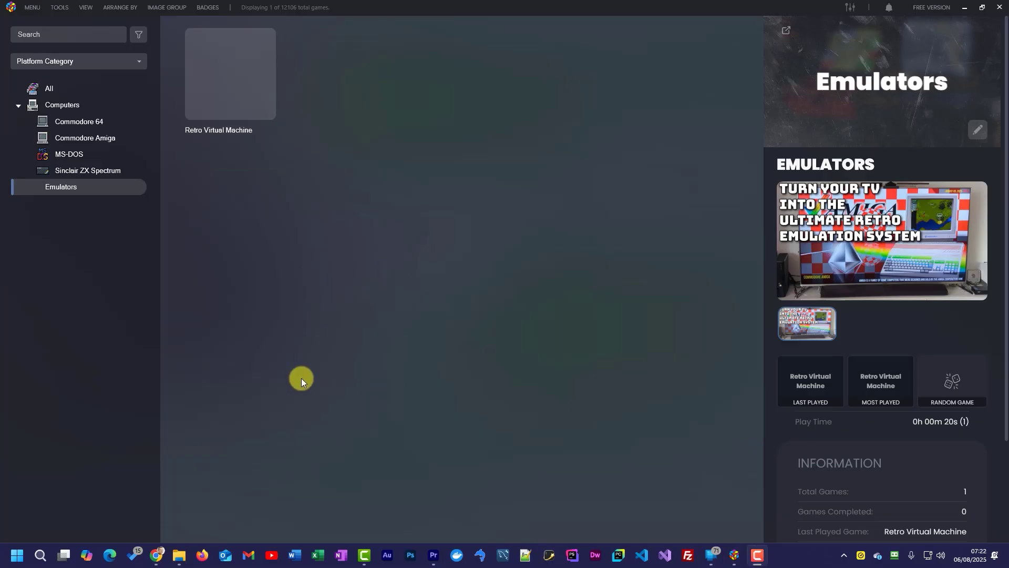
Switch to the Retro Virtual Machine website in Chrome and capture its TV logo as an image about 645 x 395 pixels.
mouse_move(162, 555)
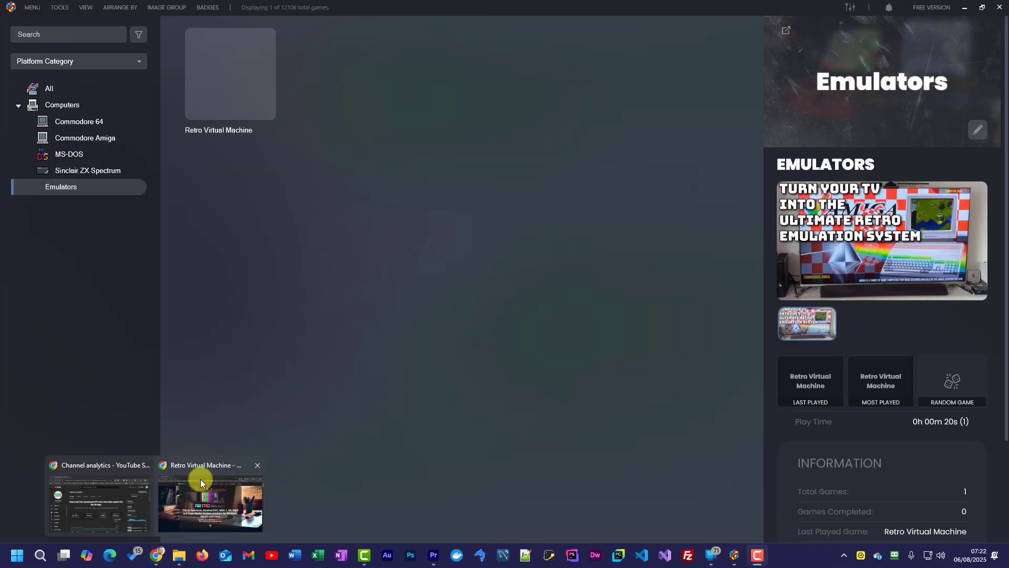
left_click(207, 466)
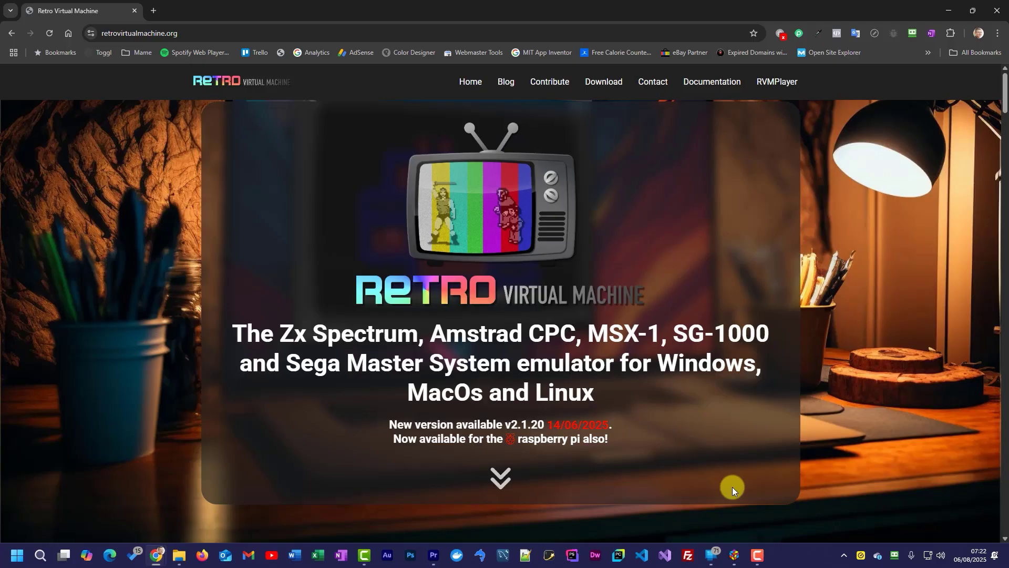
key("Print")
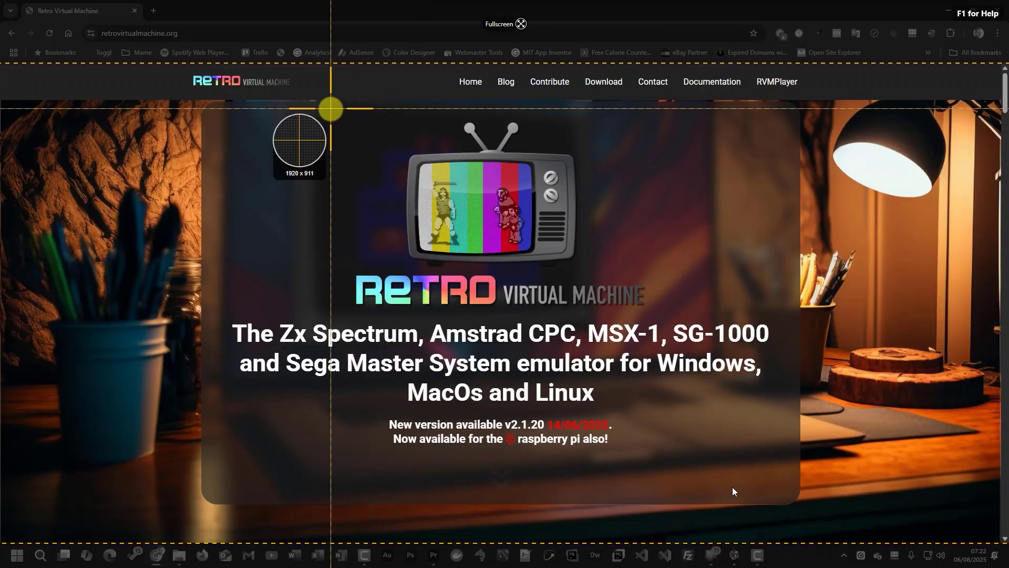
left_click_drag(330, 108, 670, 319)
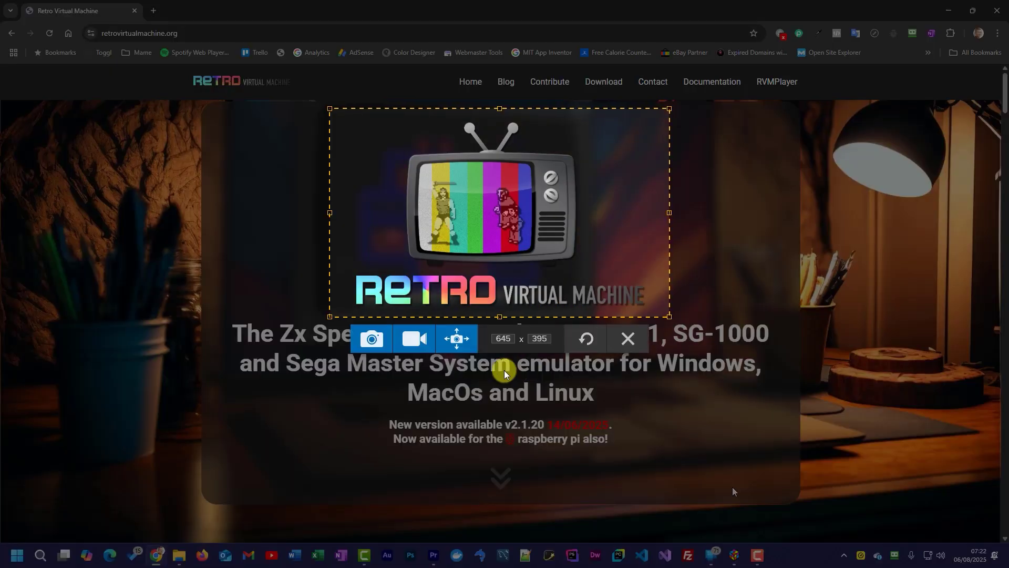
left_click(371, 340)
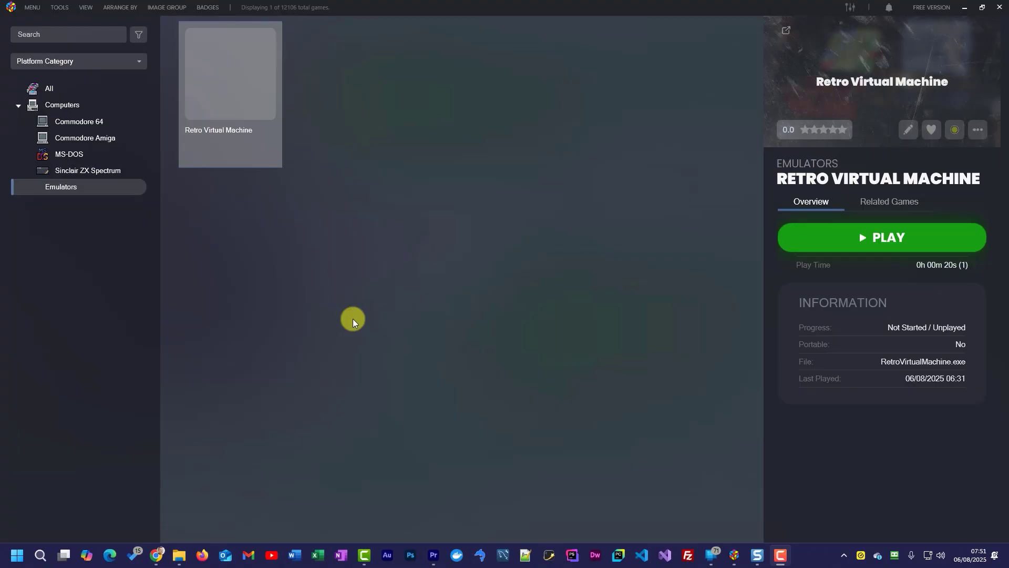
Add rvm logo.jpg as the Box - Front image of the Retro Virtual Machine entry in LaunchBox and save it.
right_click(235, 90)
mouse_move(326, 125)
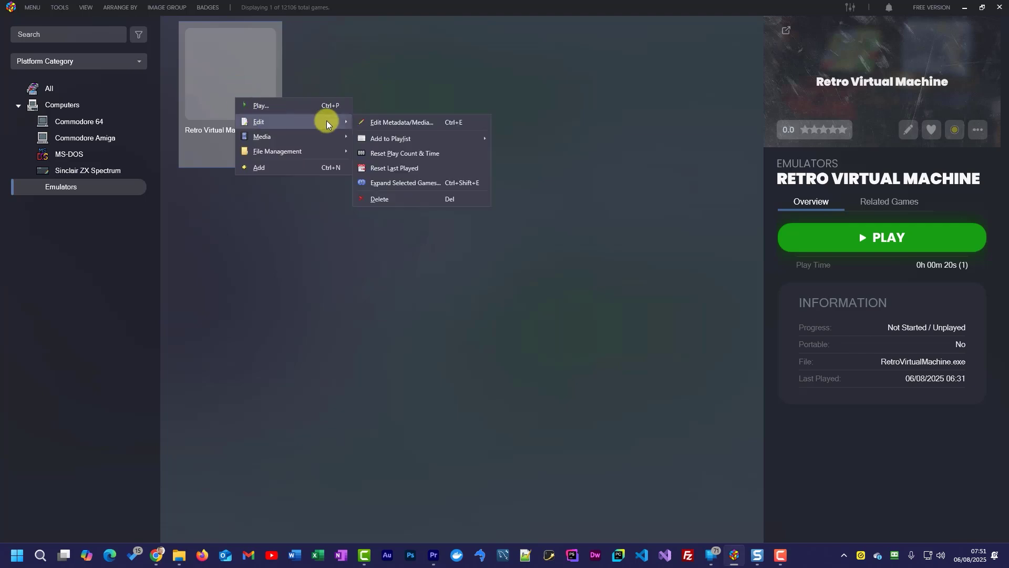
left_click(398, 123)
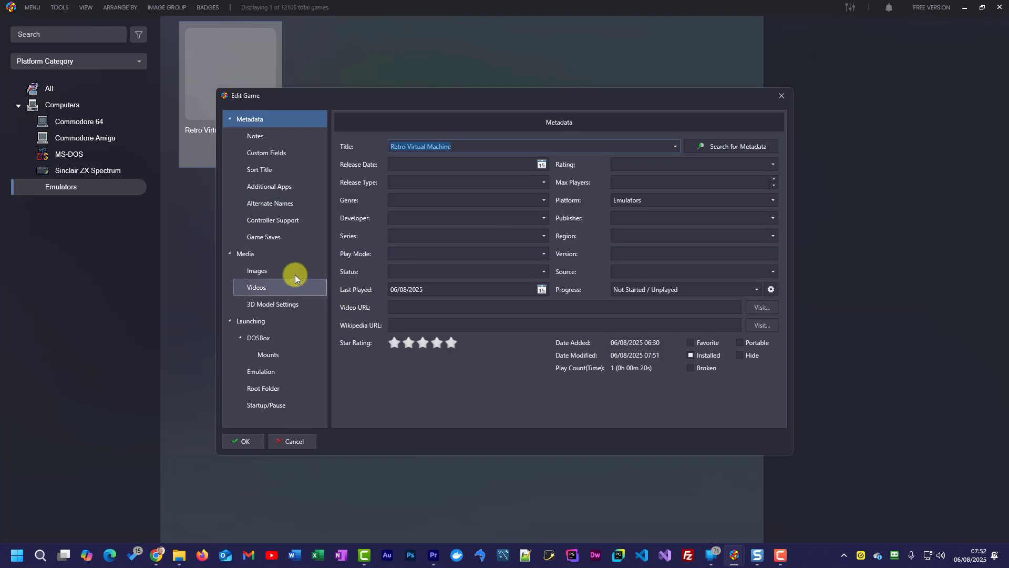
left_click(260, 271)
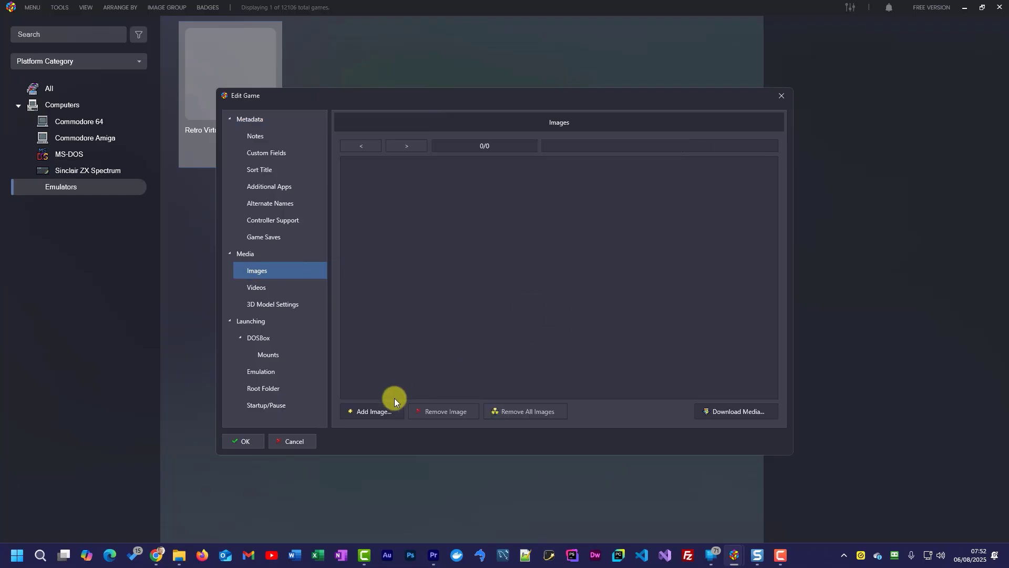
left_click(374, 411)
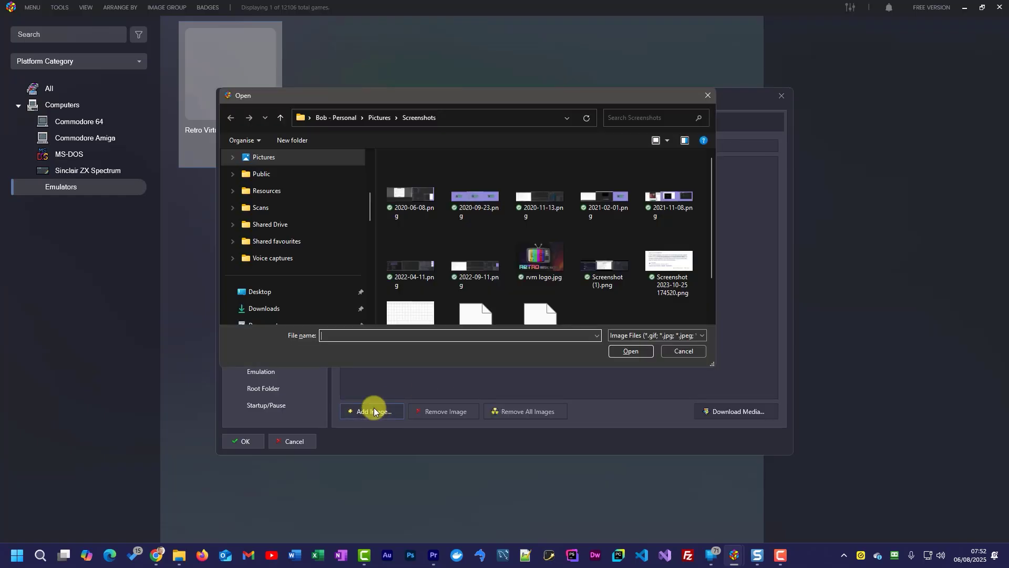
left_click(542, 259)
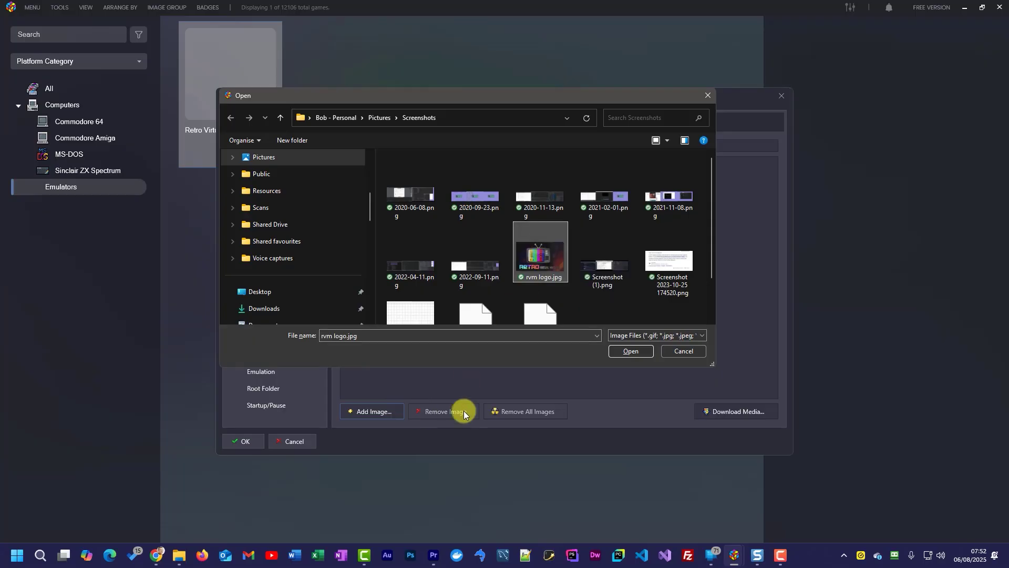
left_click(633, 350)
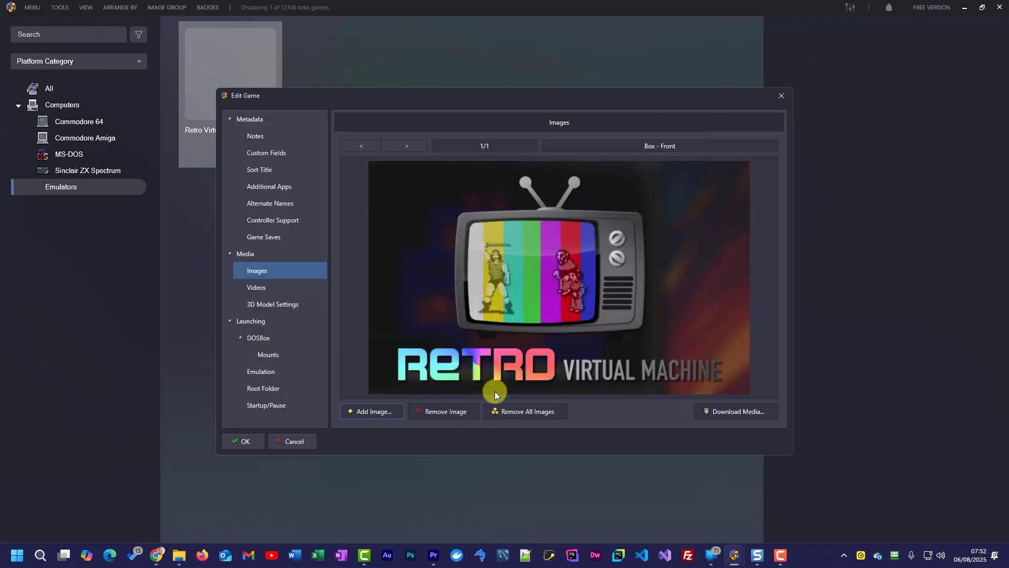
left_click(238, 441)
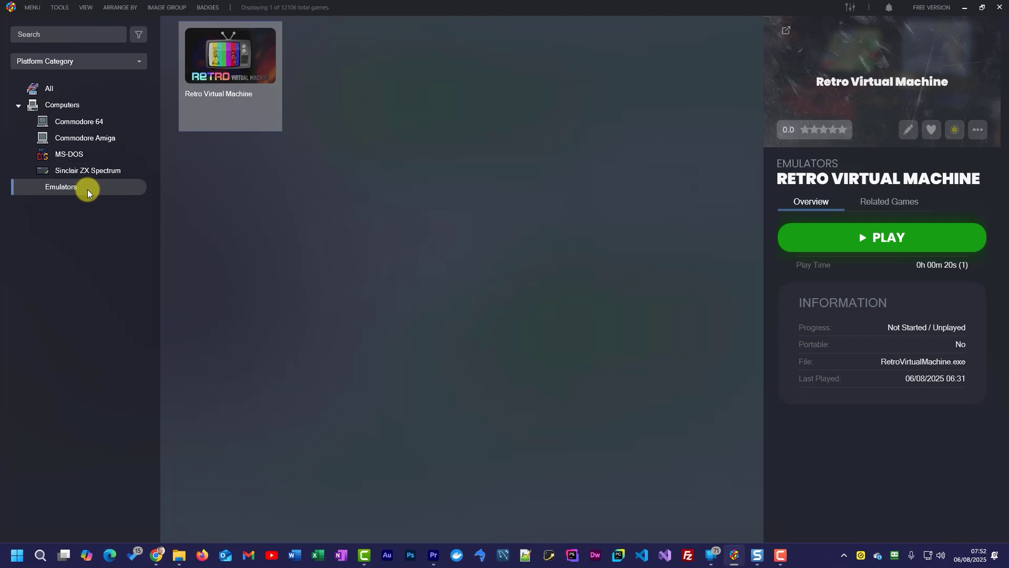
Launch the Retro Virtual Machine and BeebEm entries from the Emulators platform.
double_click(242, 69)
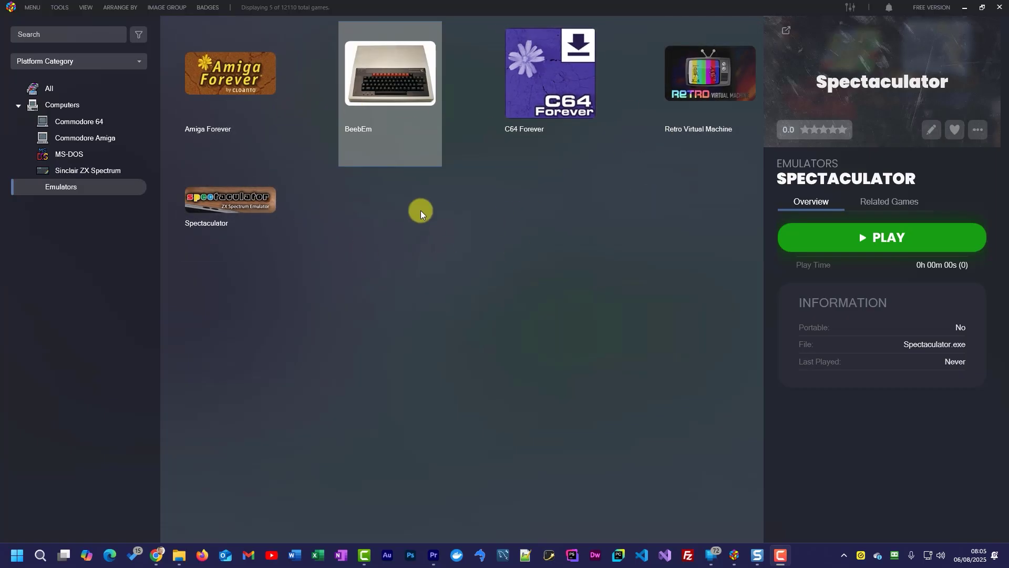
left_click(389, 91)
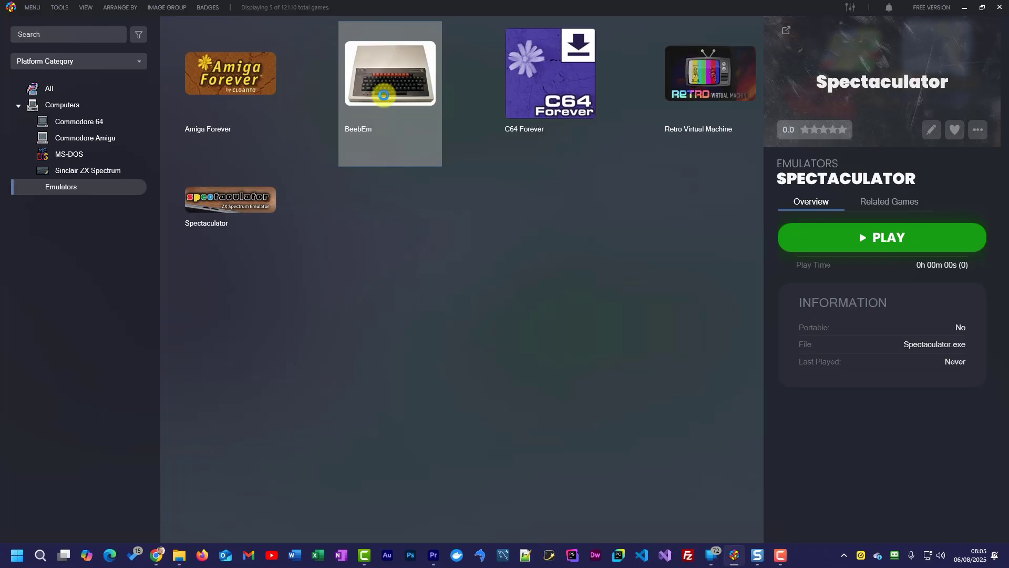
double_click(384, 95)
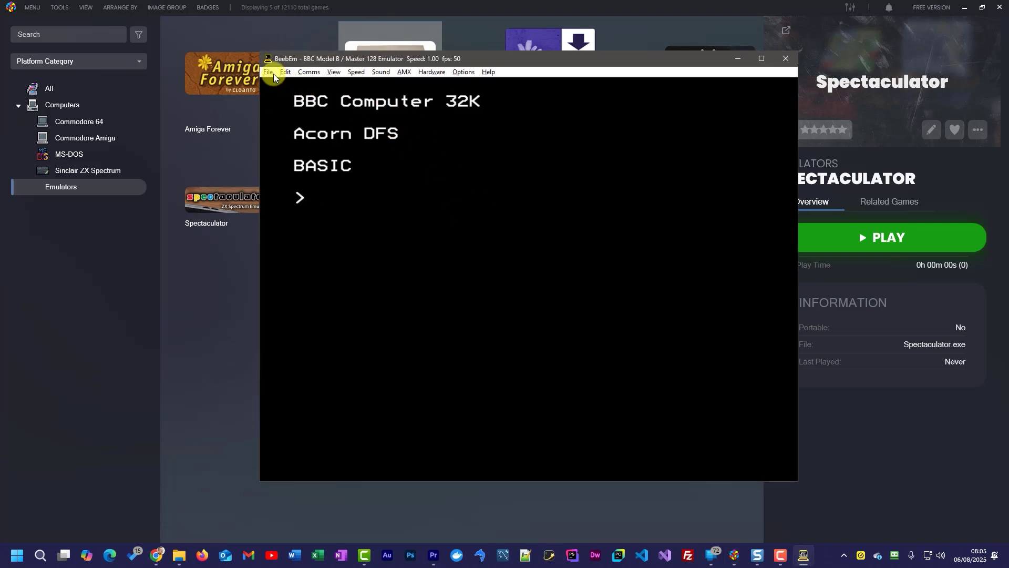
Close BeebEm, launch C64 Forever from the Emulators platform and start its PET 2001 system.
left_click(787, 58)
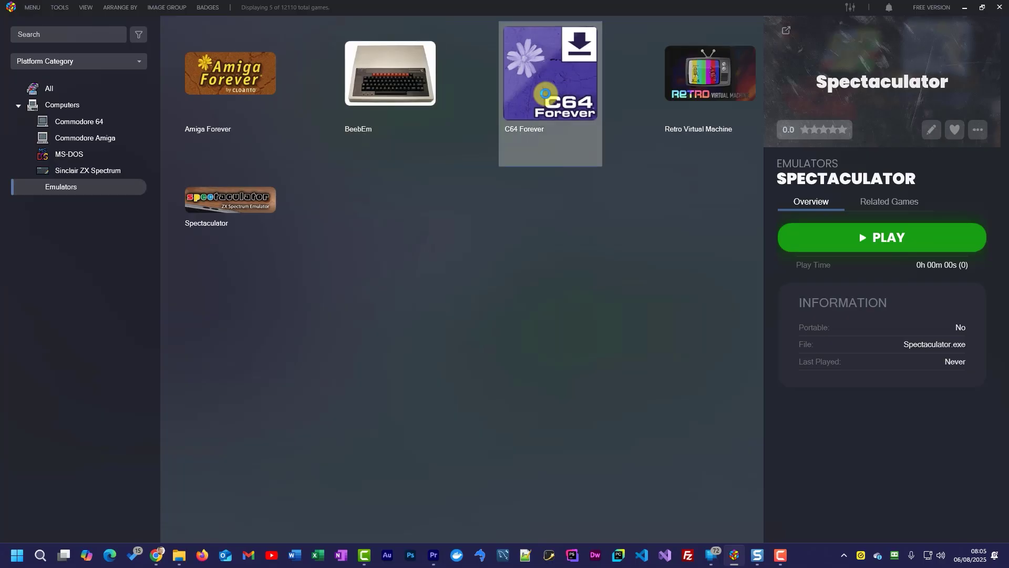
double_click(545, 93)
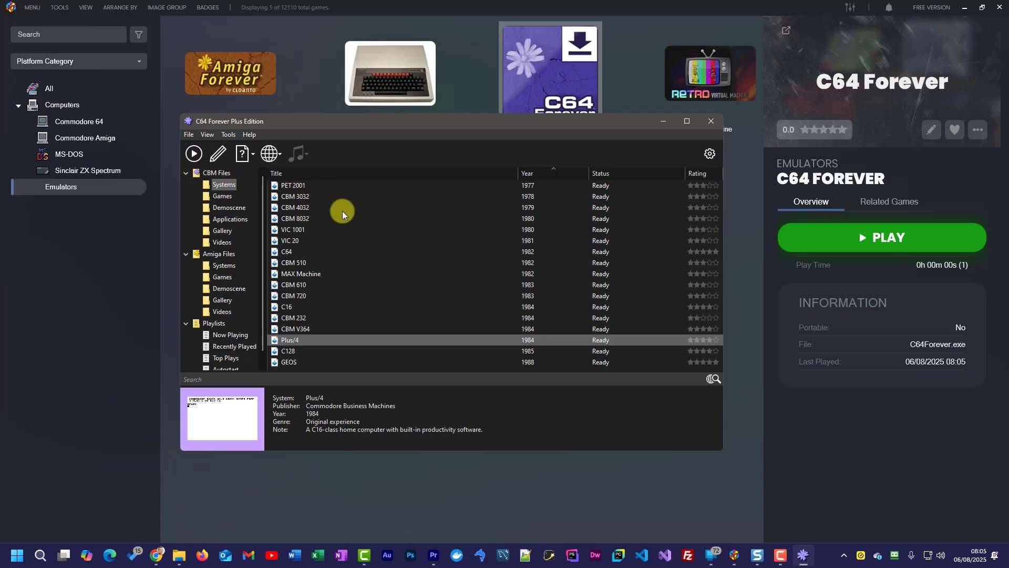
double_click(297, 186)
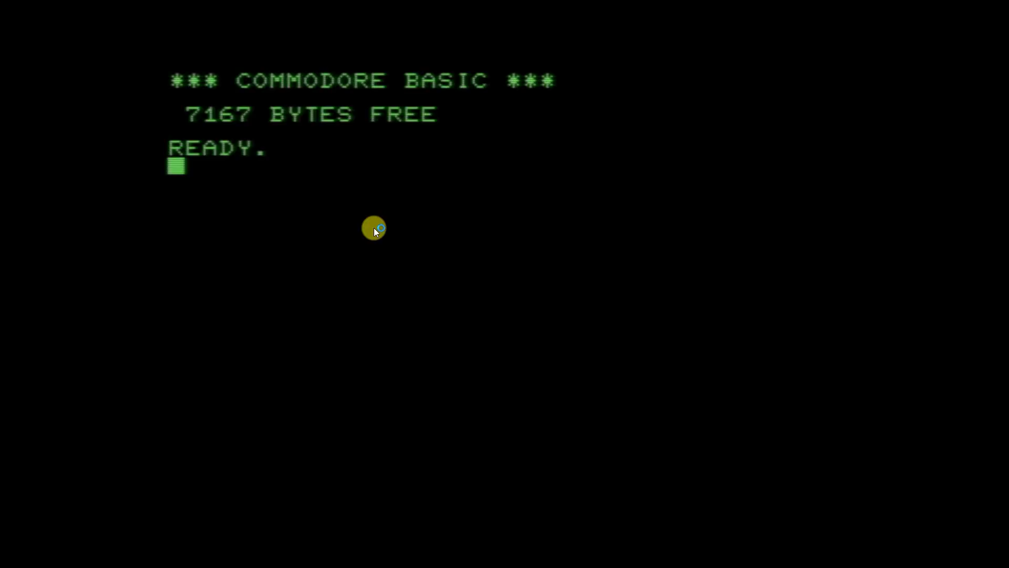
End the PET 2001 emulation session without saving a snapshot and close C64 Forever.
left_click(374, 228)
left_click(283, 24)
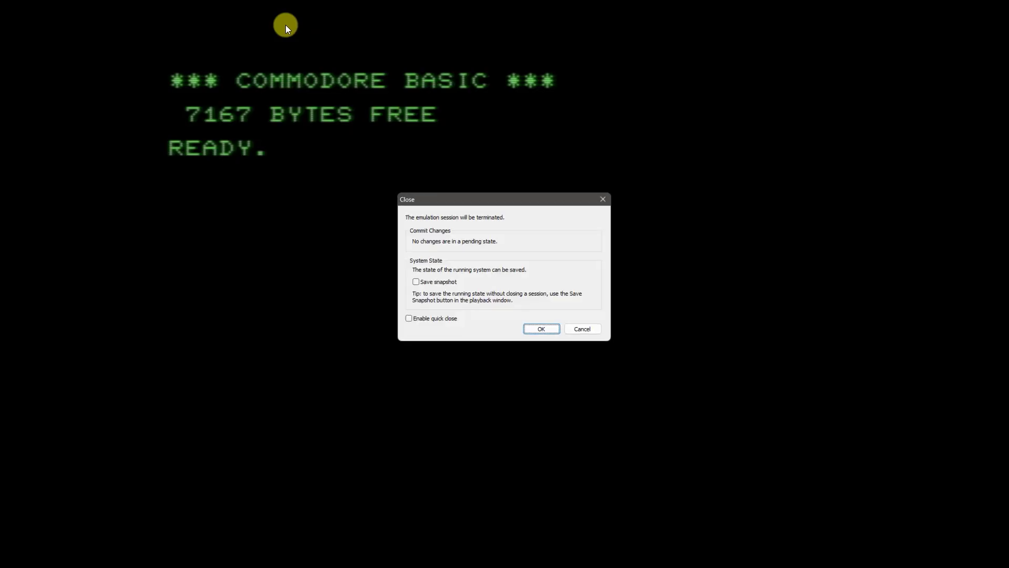
left_click(544, 331)
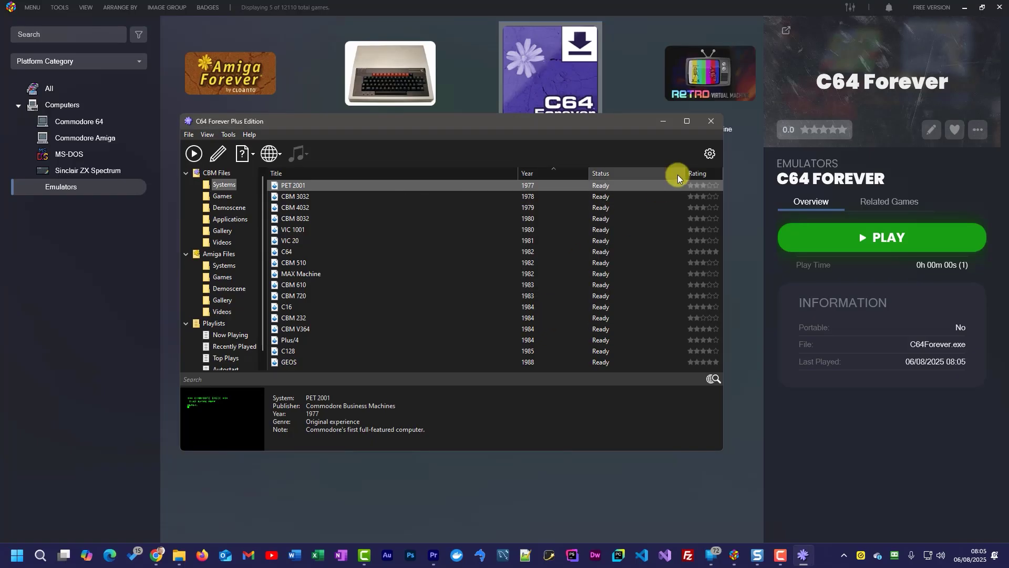
left_click(711, 121)
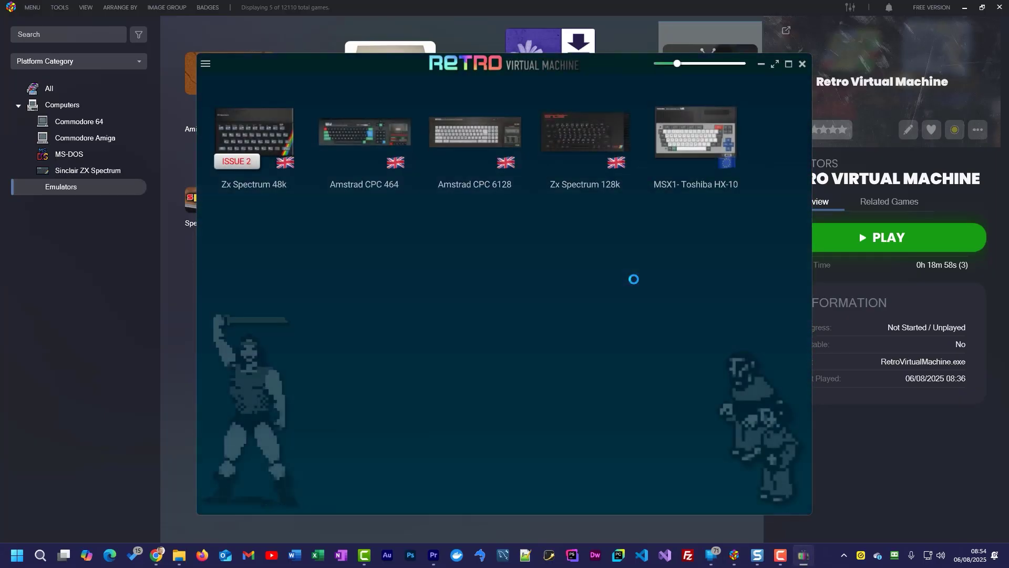
Start the Amstrad CPC 464 in Retro Virtual Machine and load the Manic Miner tape with run" at accelerated speed.
left_click(370, 132)
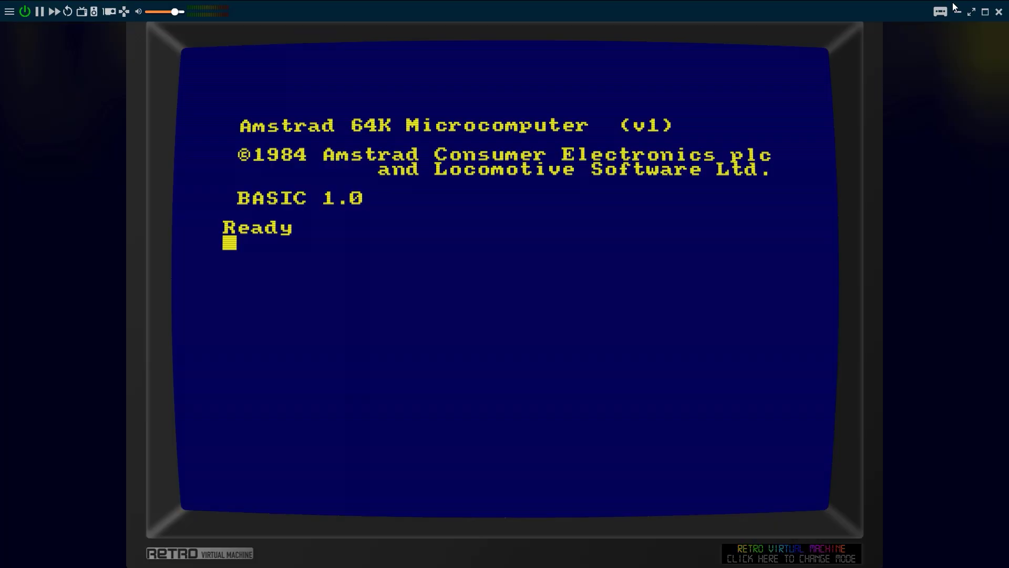
type("run\"")
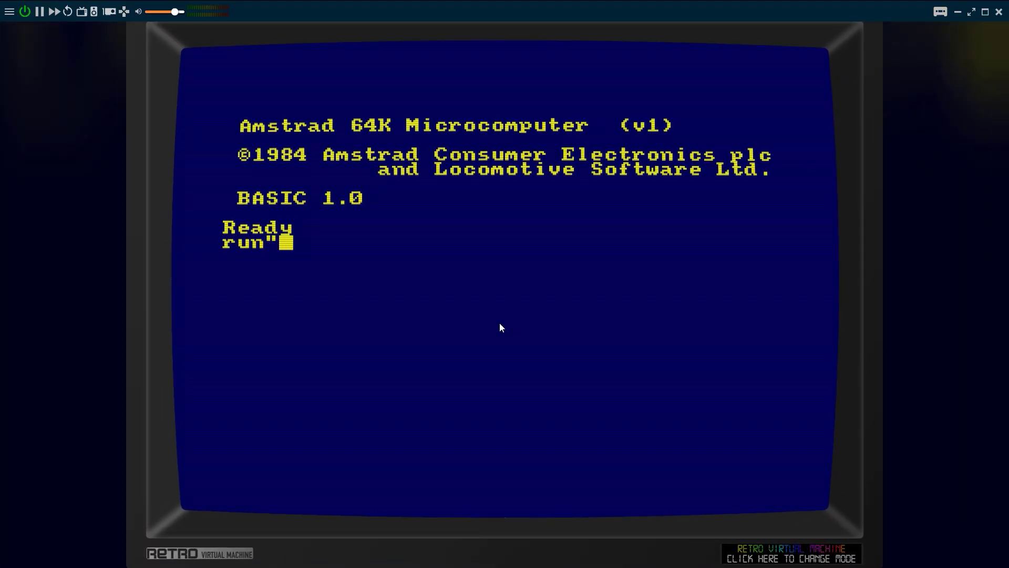
key("Return")
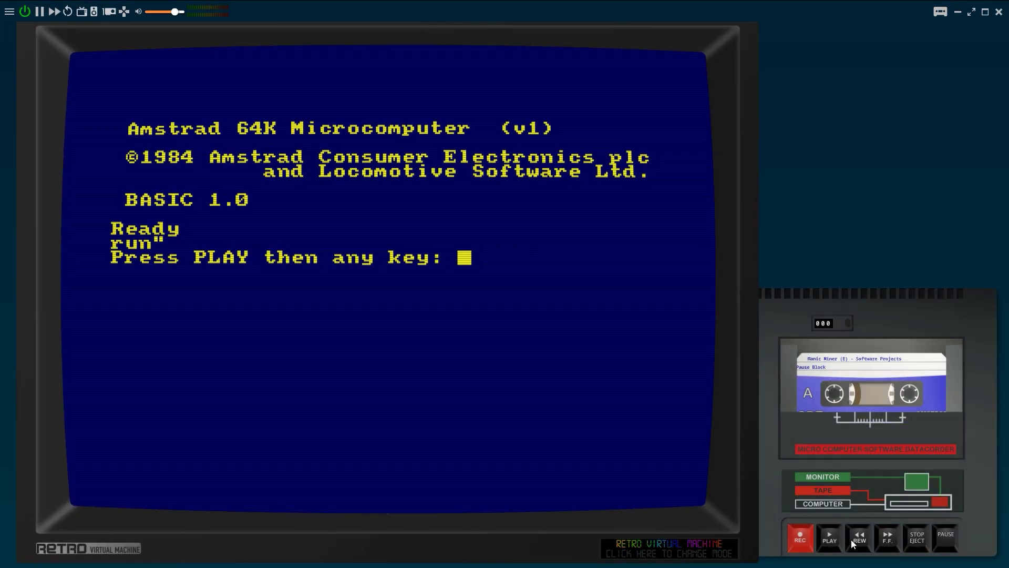
left_click(834, 539)
key("Return")
left_click(54, 12)
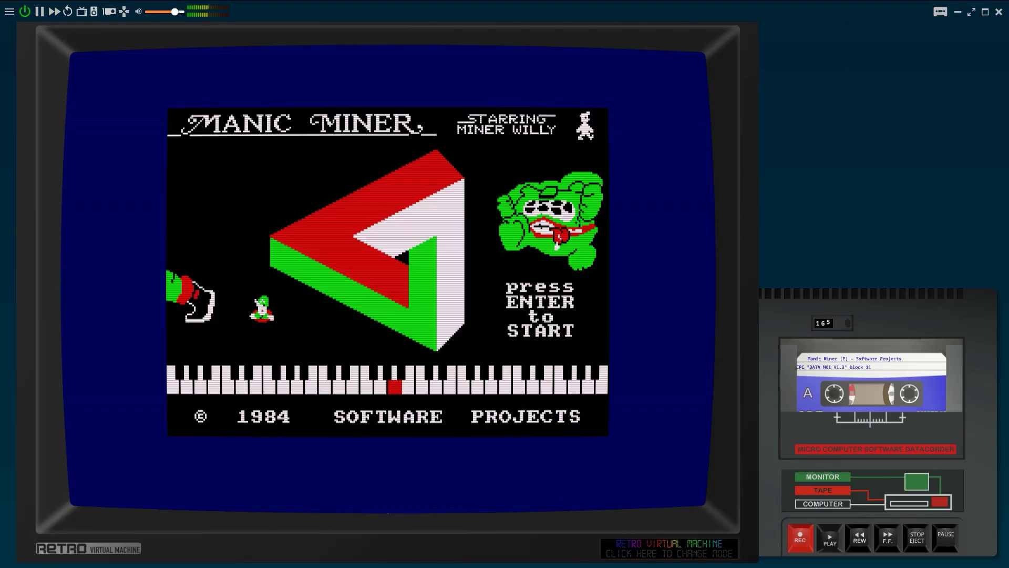
Start Manic Miner and guide Miner Willy rightward over the Central Cavern ledges to collect the key beside the right wall.
key("Return")
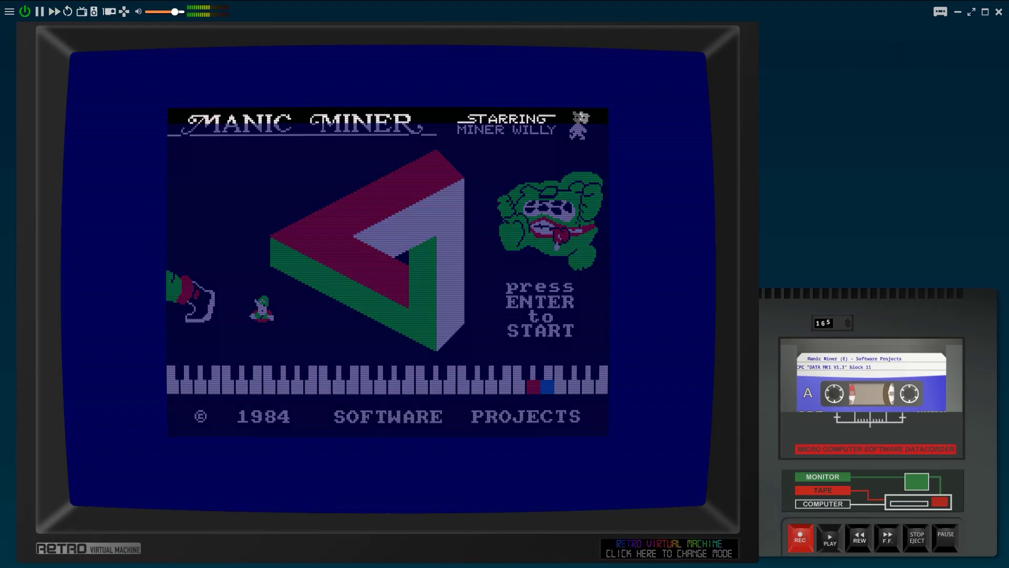
key("Right")
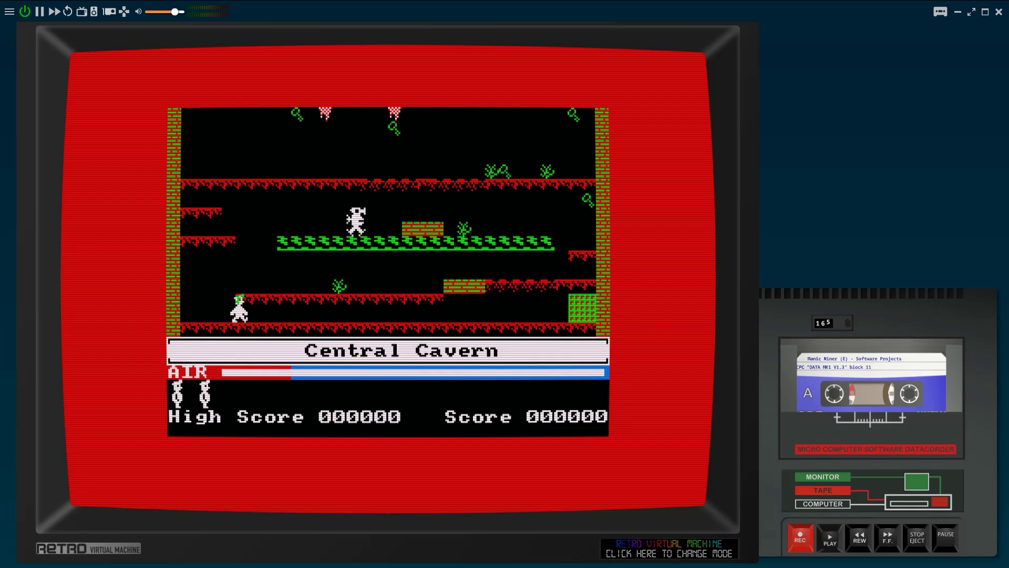
key("Right")
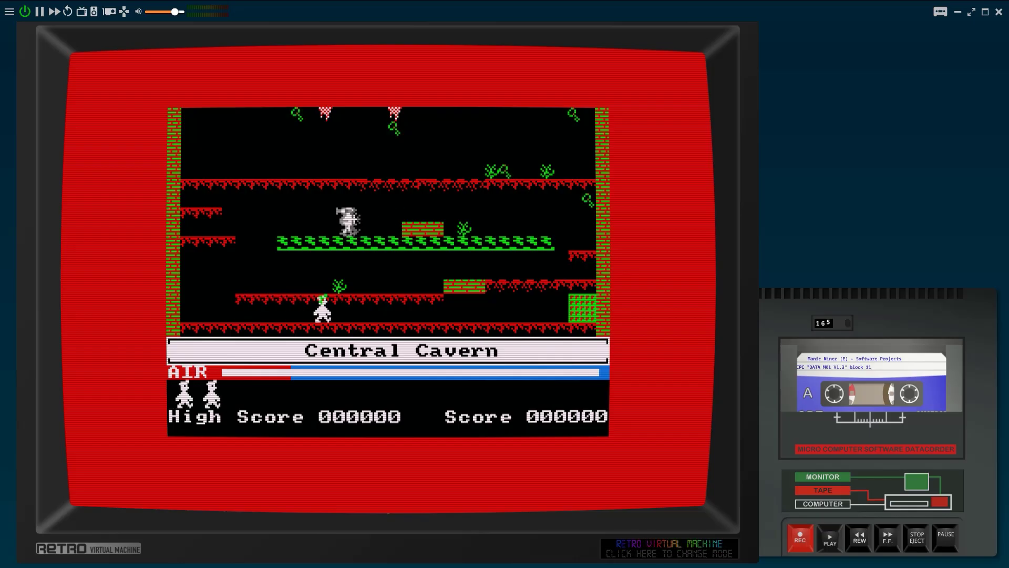
key("space")
key("Right")
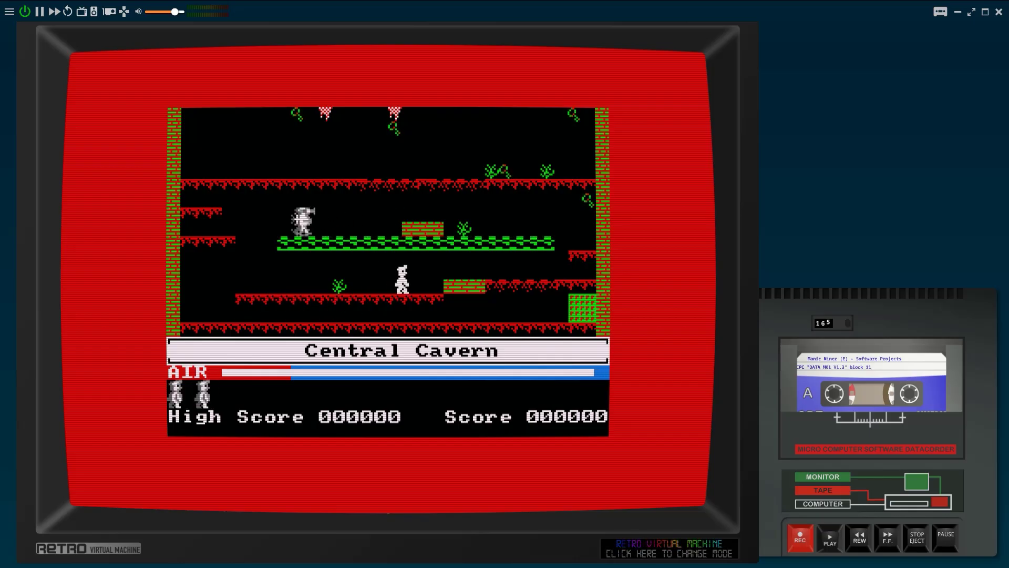
key("space")
key("Right")
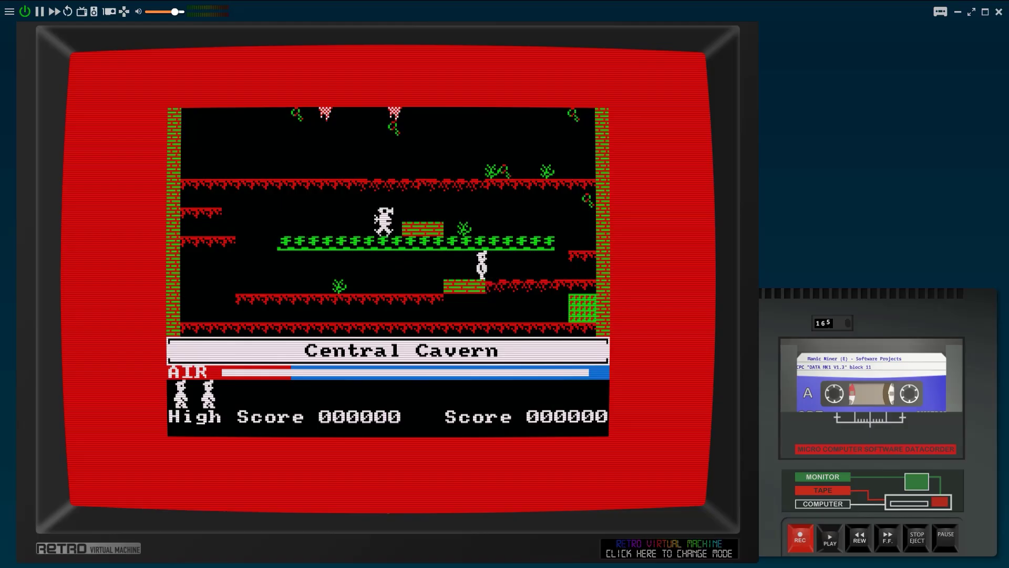
key("Right")
key("space")
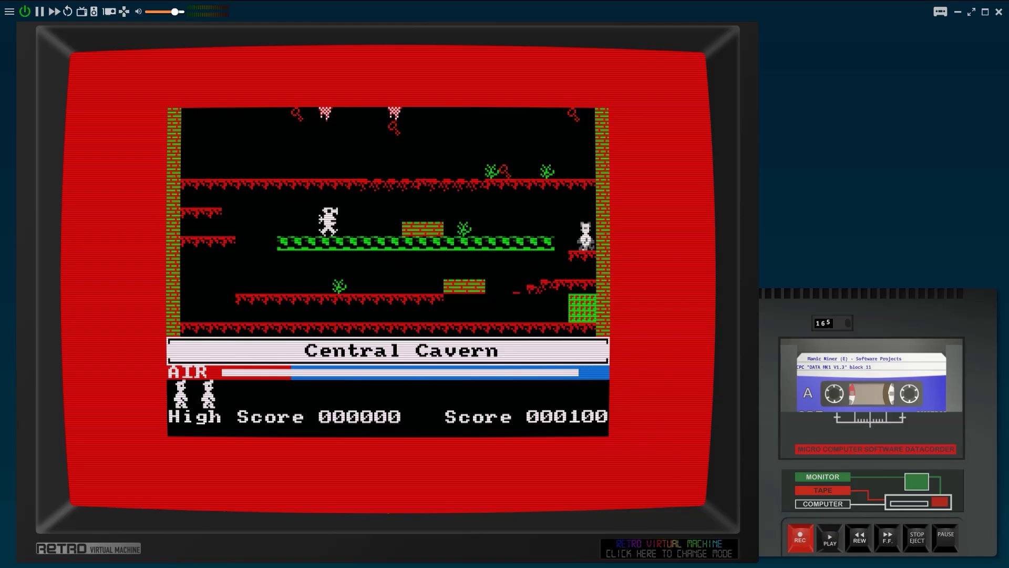
Guide Miner Willy back left along the conveyor belt and jump up the left ledges onto the uppermost platform.
key("Left")
key("space")
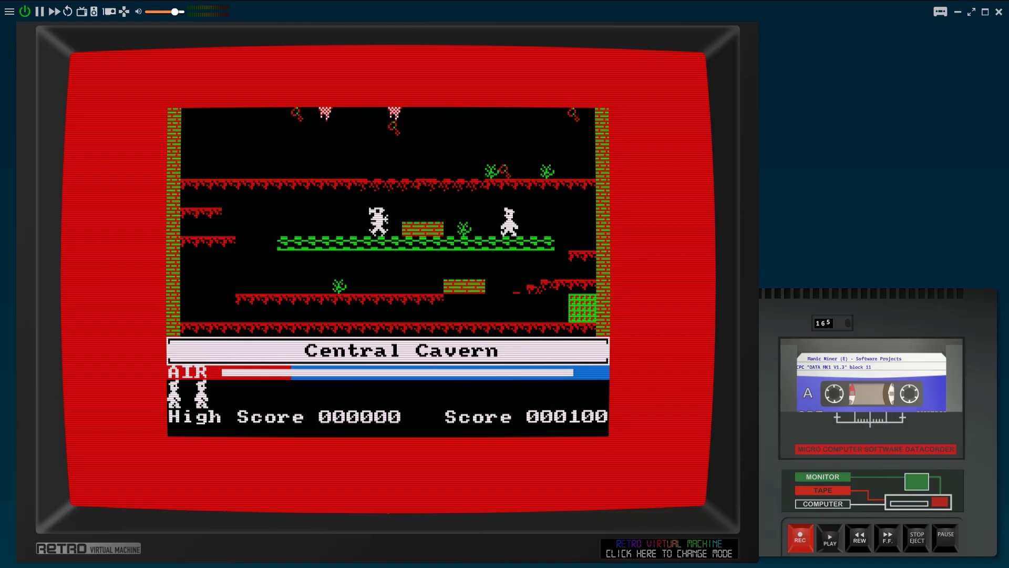
key("Left")
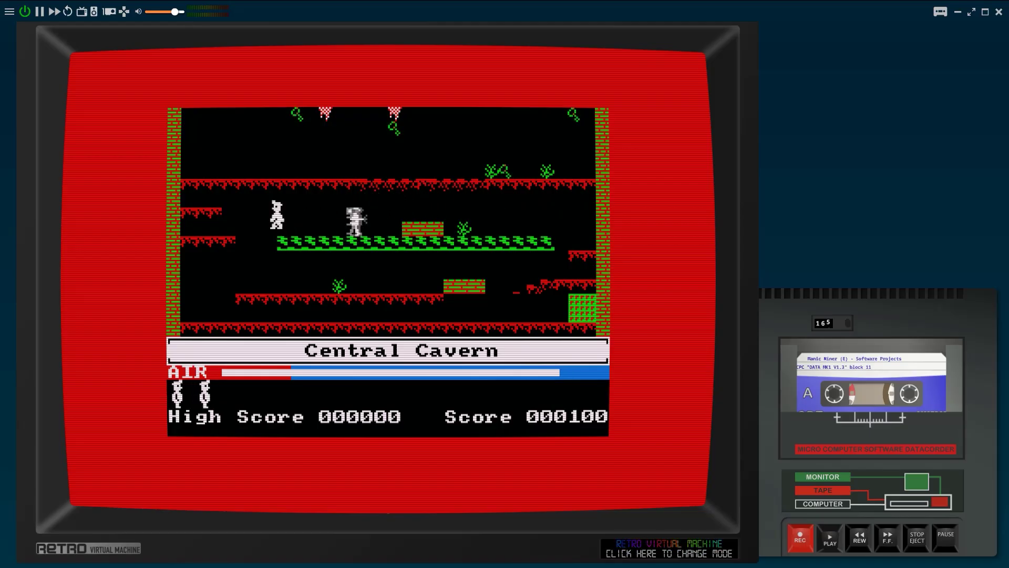
key("space")
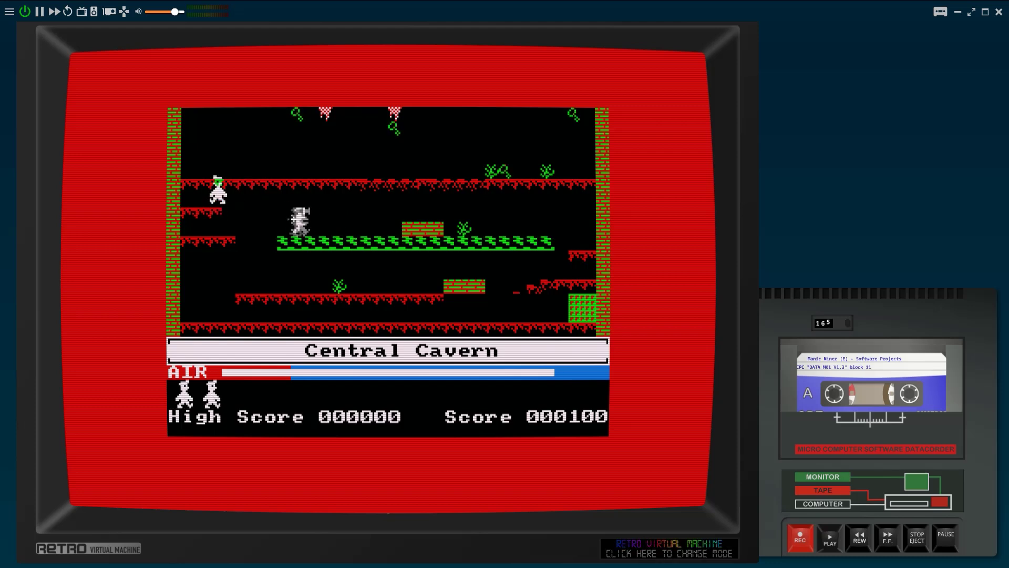
key("space")
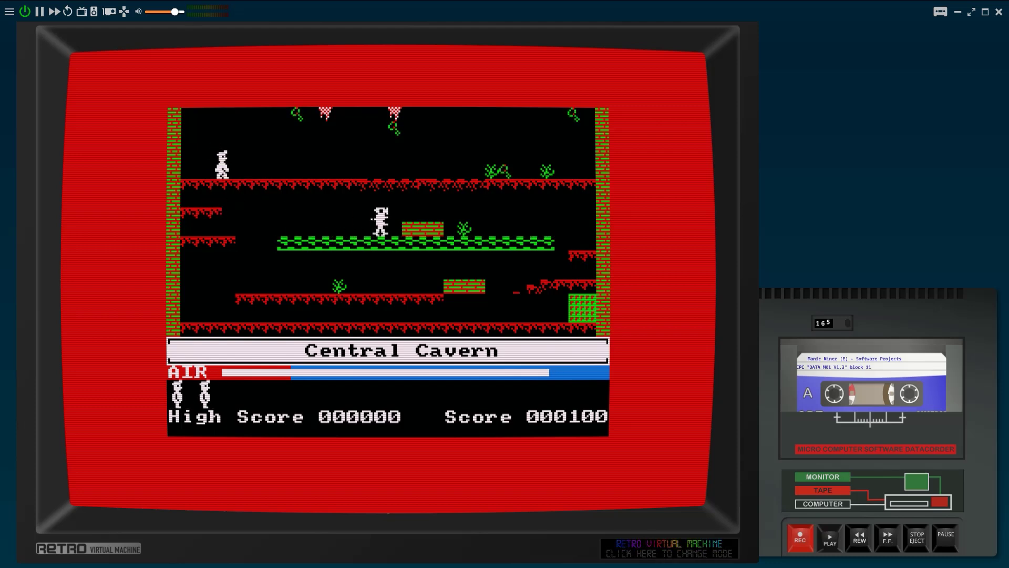